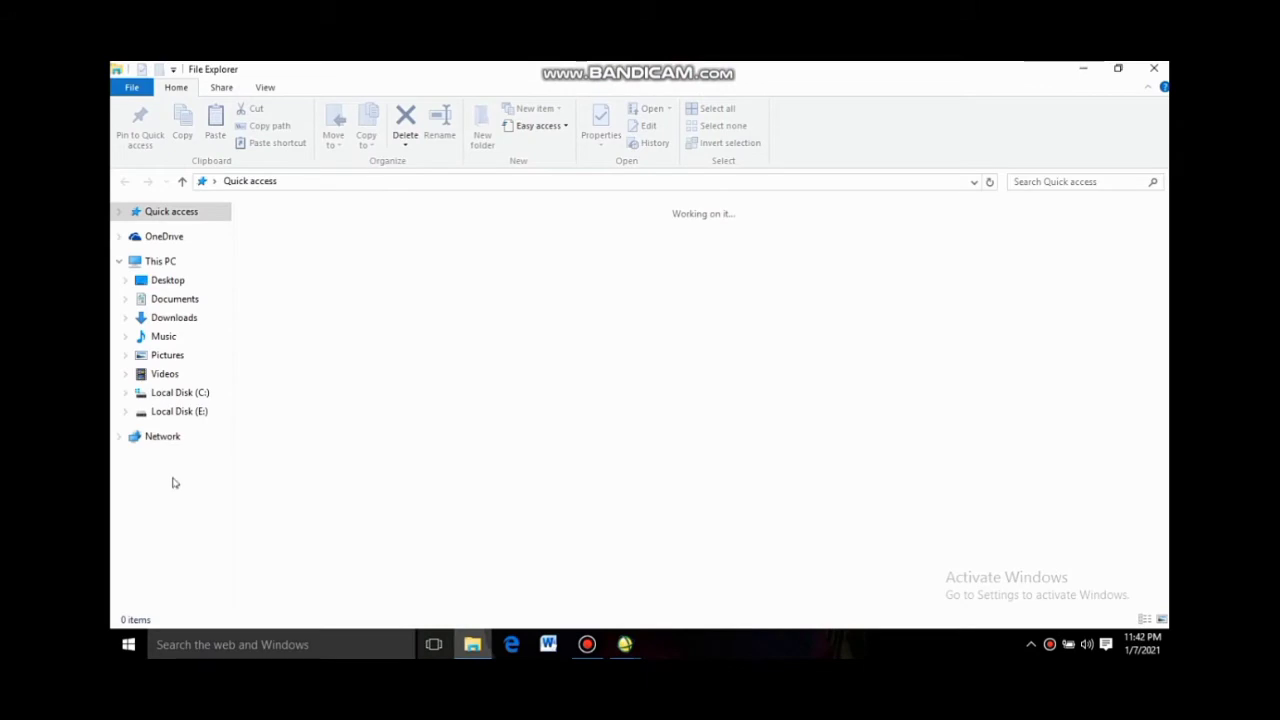
Open the nested personal folder on Local Disk (E:) that holds the LC08 Landsat archive
{"action": "left_click", "coordinate": [185, 412]}
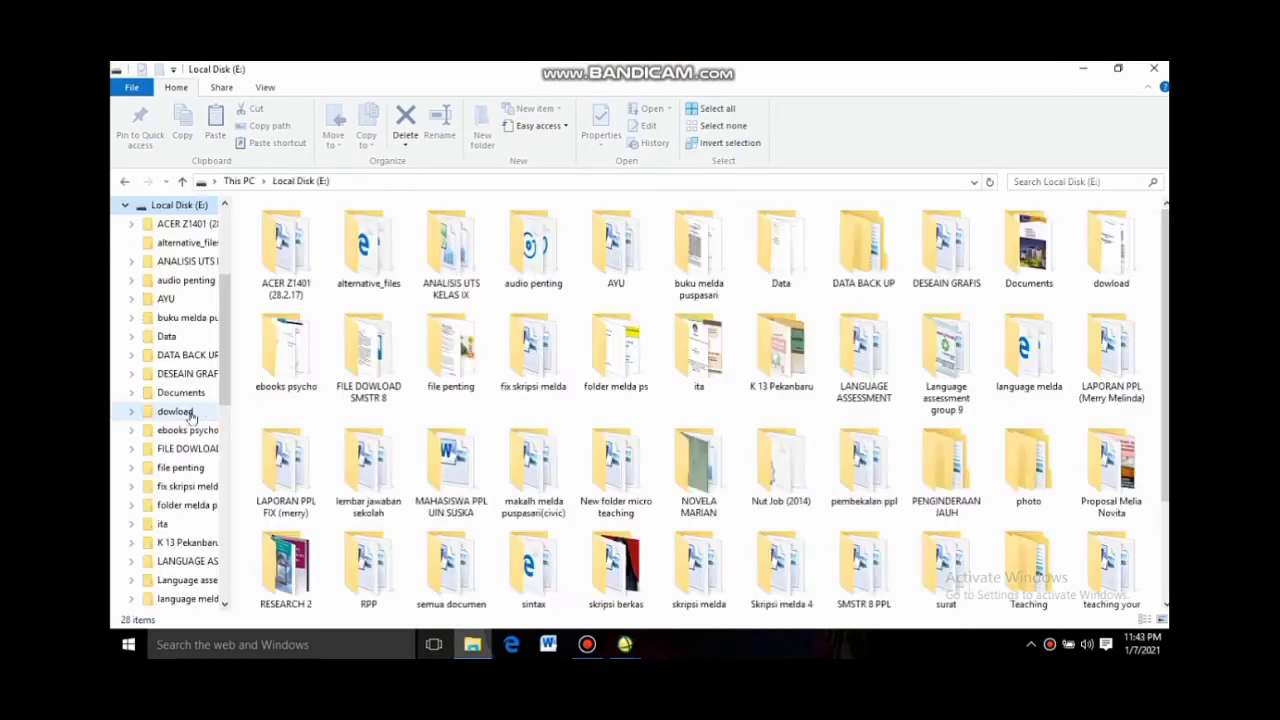
{"action": "double_click", "coordinate": [698, 487]}
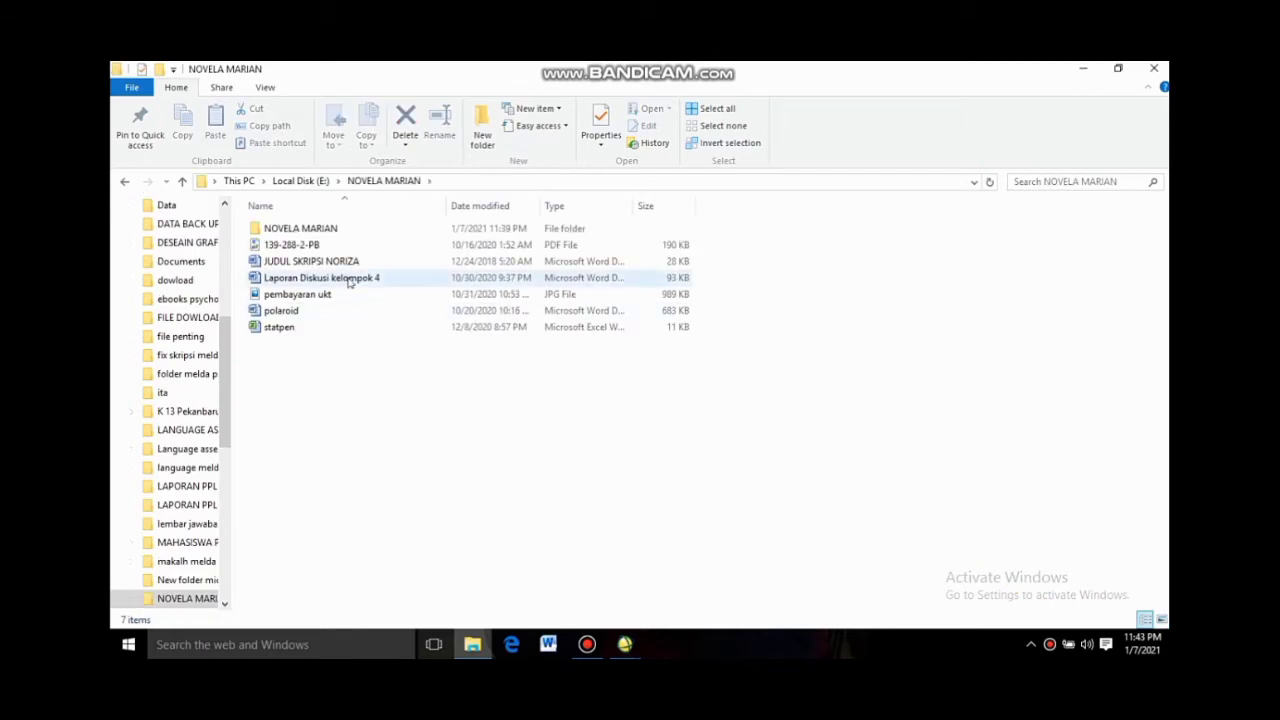
{"action": "double_click", "coordinate": [340, 230]}
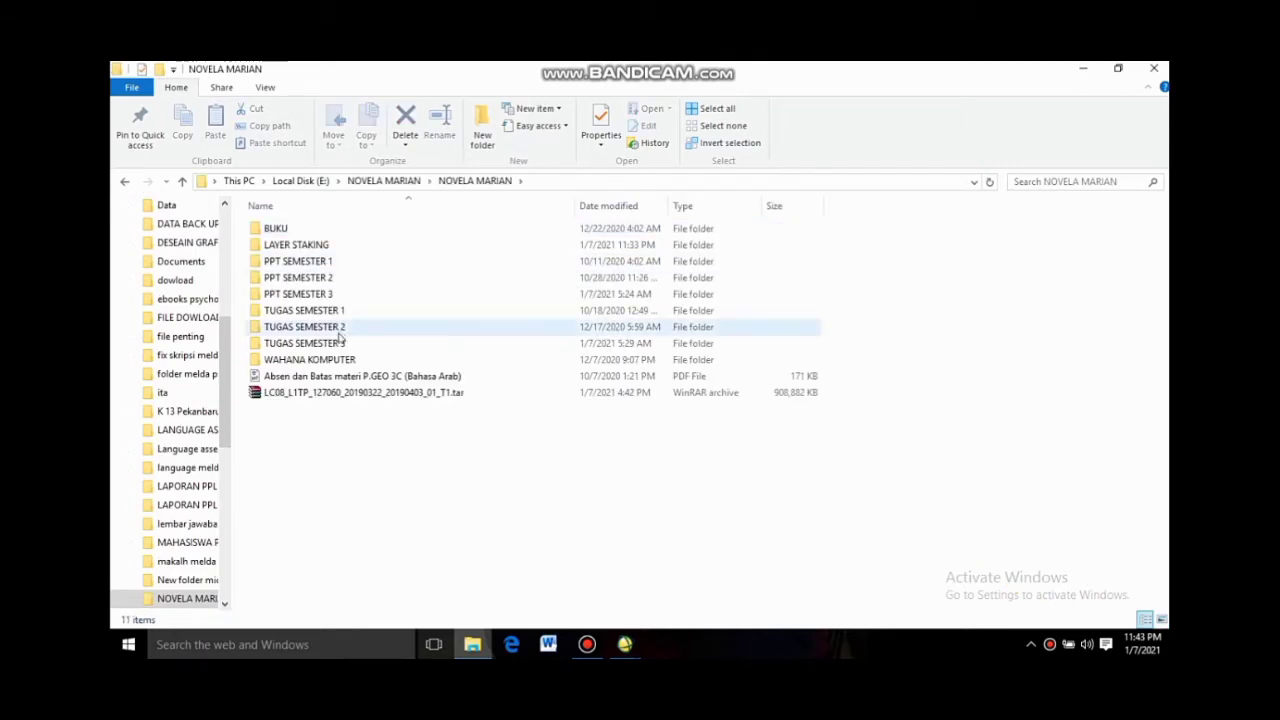
Set WinRAR as the default application for the LC08_L1TP_127060_20190322_20190403_01_T1.tar archive through its file properties
{"action": "right_click", "coordinate": [340, 393]}
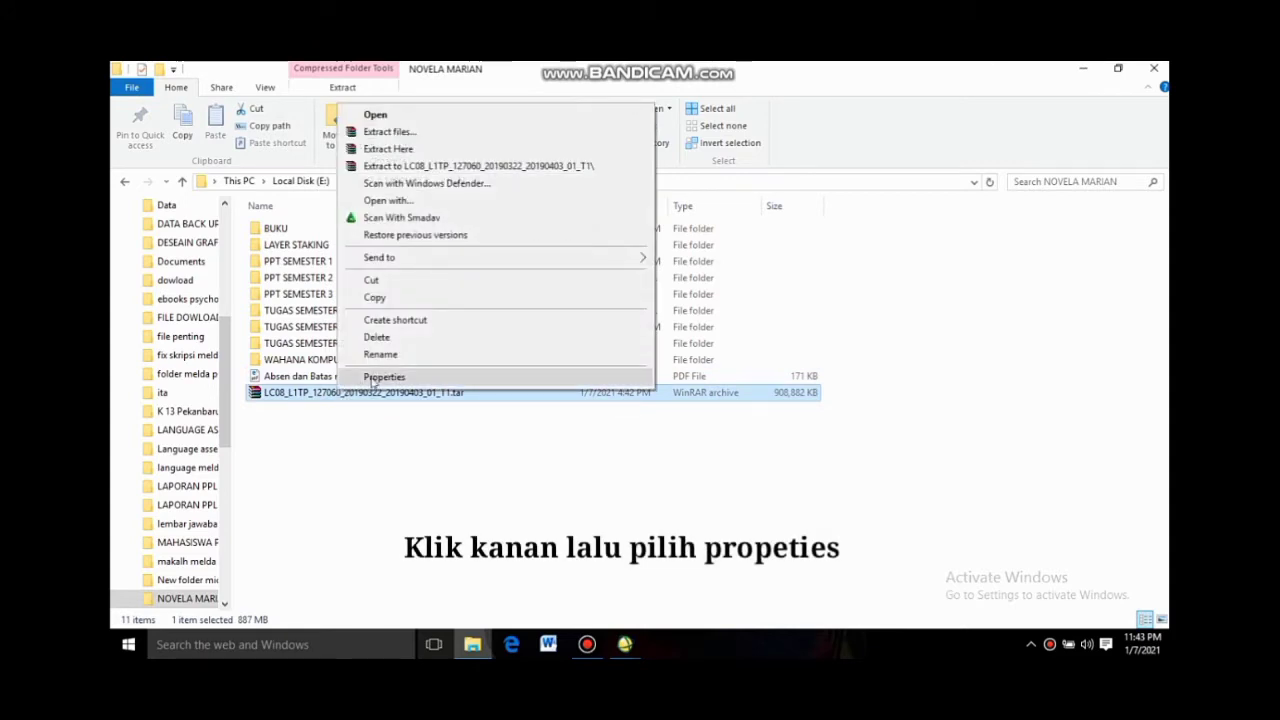
{"action": "left_click", "coordinate": [372, 379]}
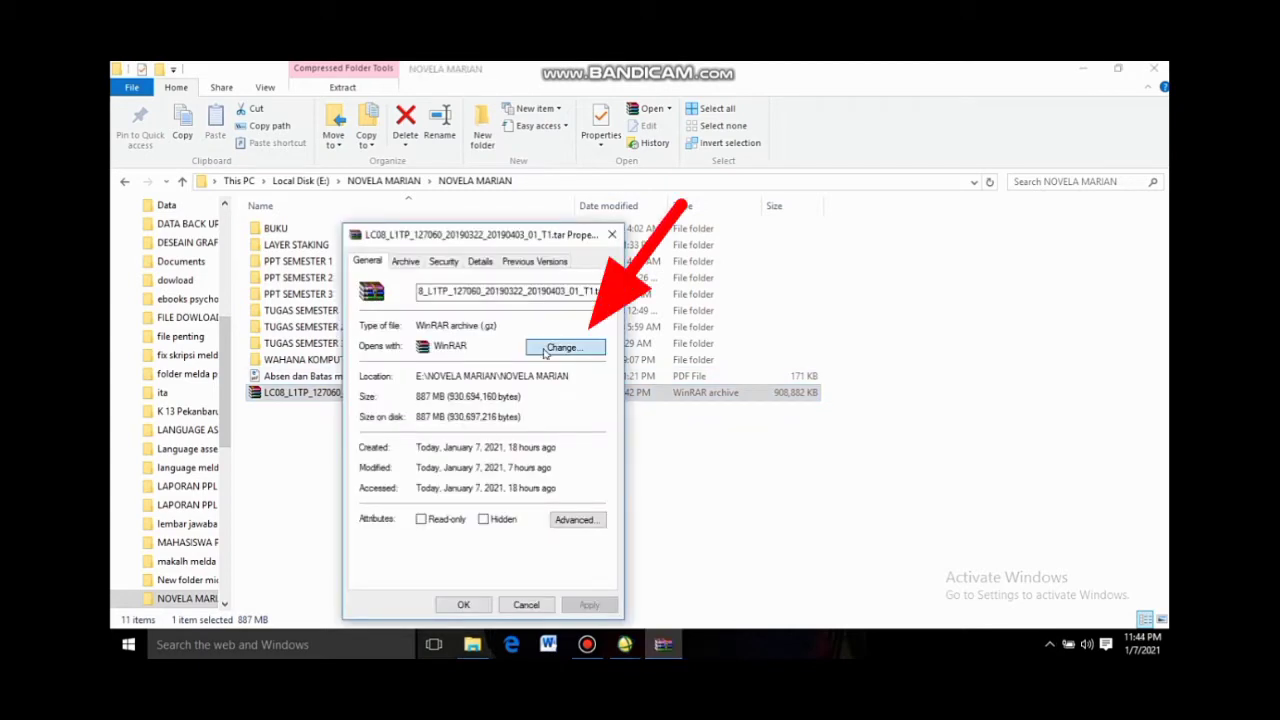
{"action": "left_click", "coordinate": [563, 347]}
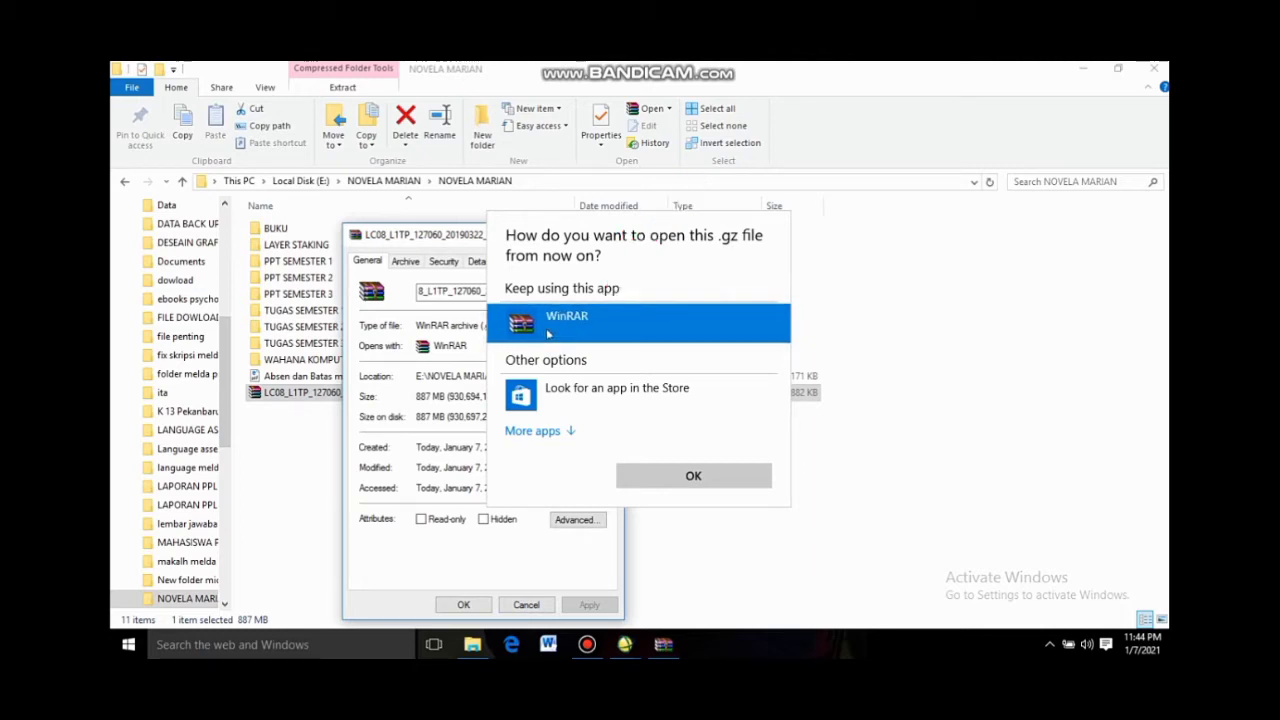
{"action": "left_click", "coordinate": [676, 482]}
{"action": "left_click", "coordinate": [468, 606]}
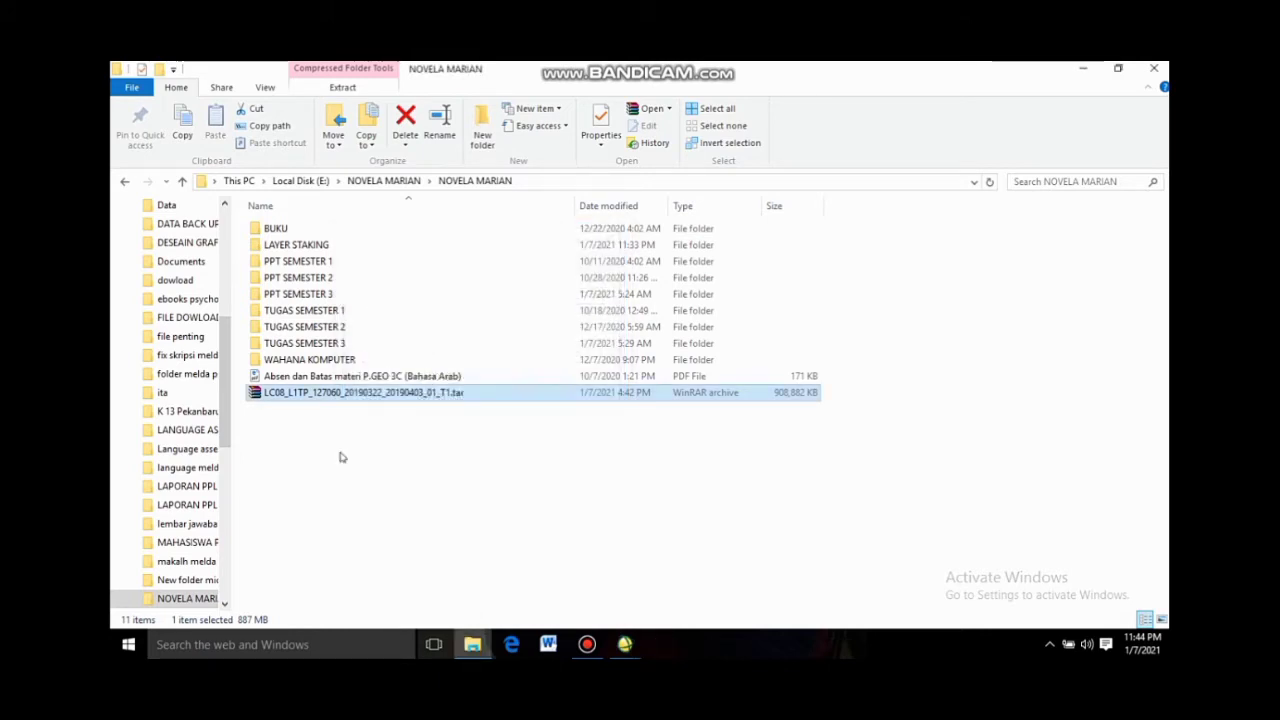
Extract the LC08_L1TP_127060_20190322_20190403_01_T1.tar archive into the current folder
{"action": "right_click", "coordinate": [336, 395]}
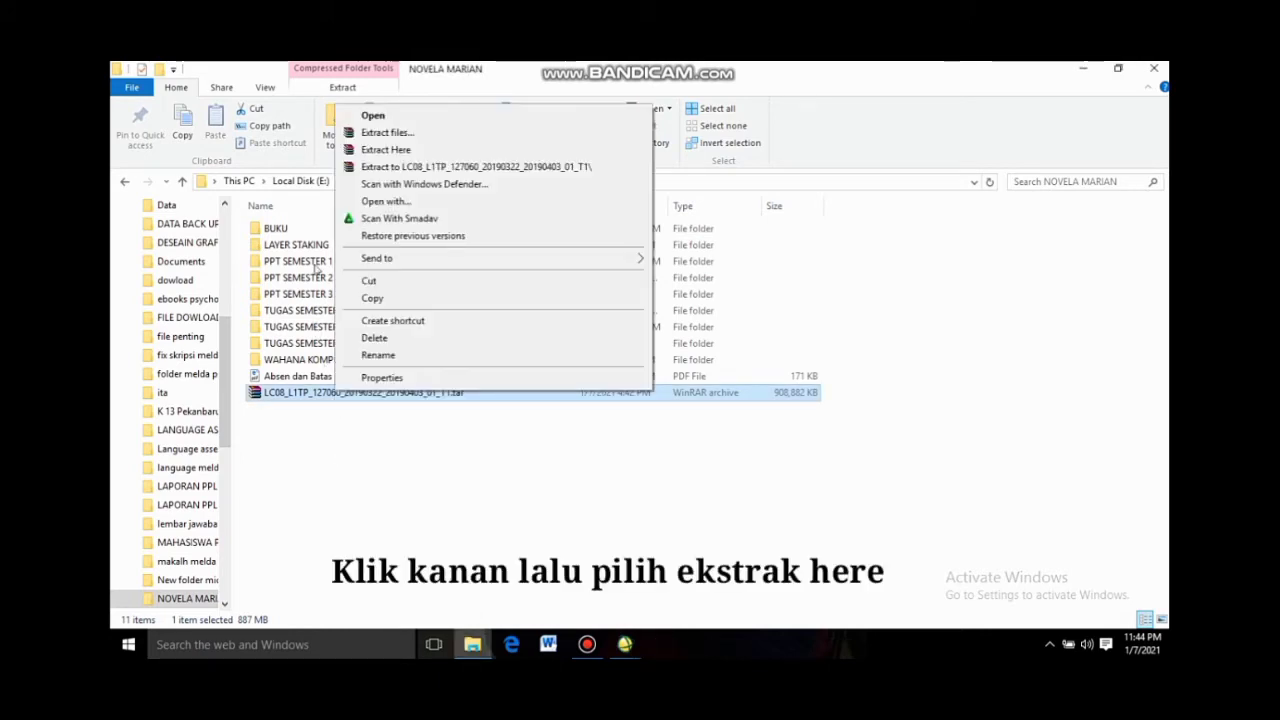
{"action": "left_click", "coordinate": [385, 150]}
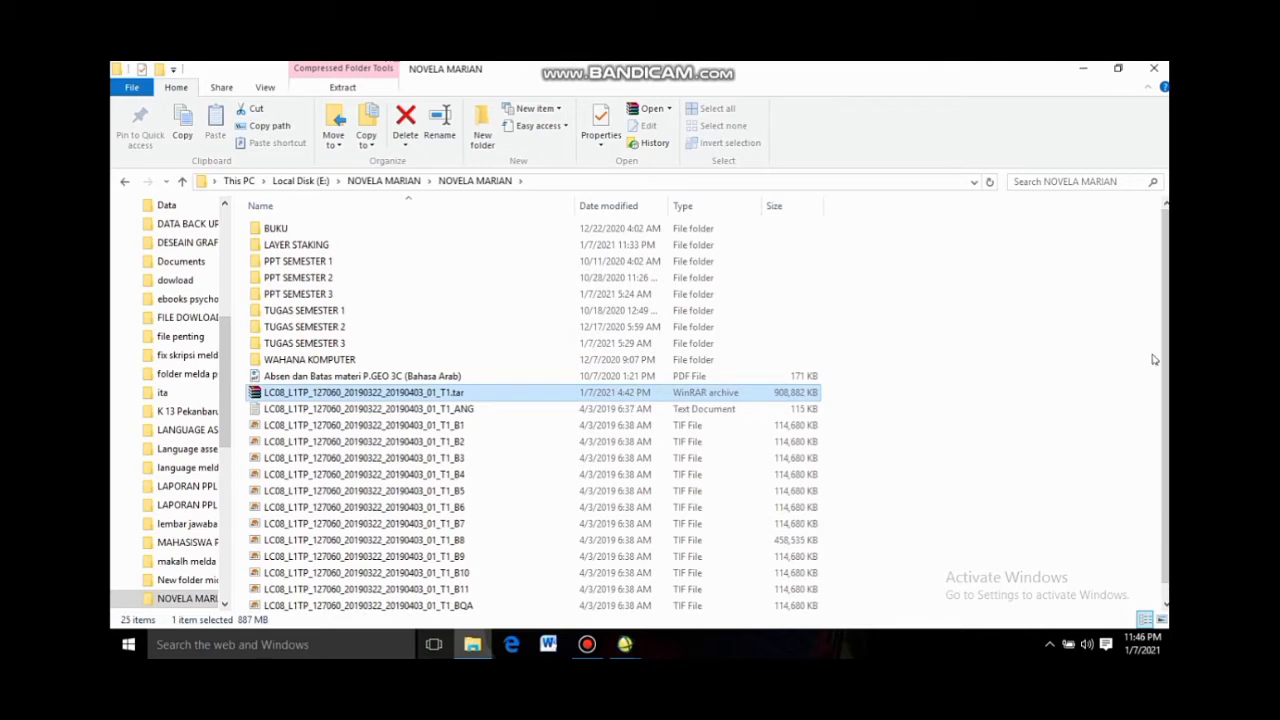
{"action": "left_click_drag", "start_coordinate": [1164, 367], "coordinate": [1161, 448]}
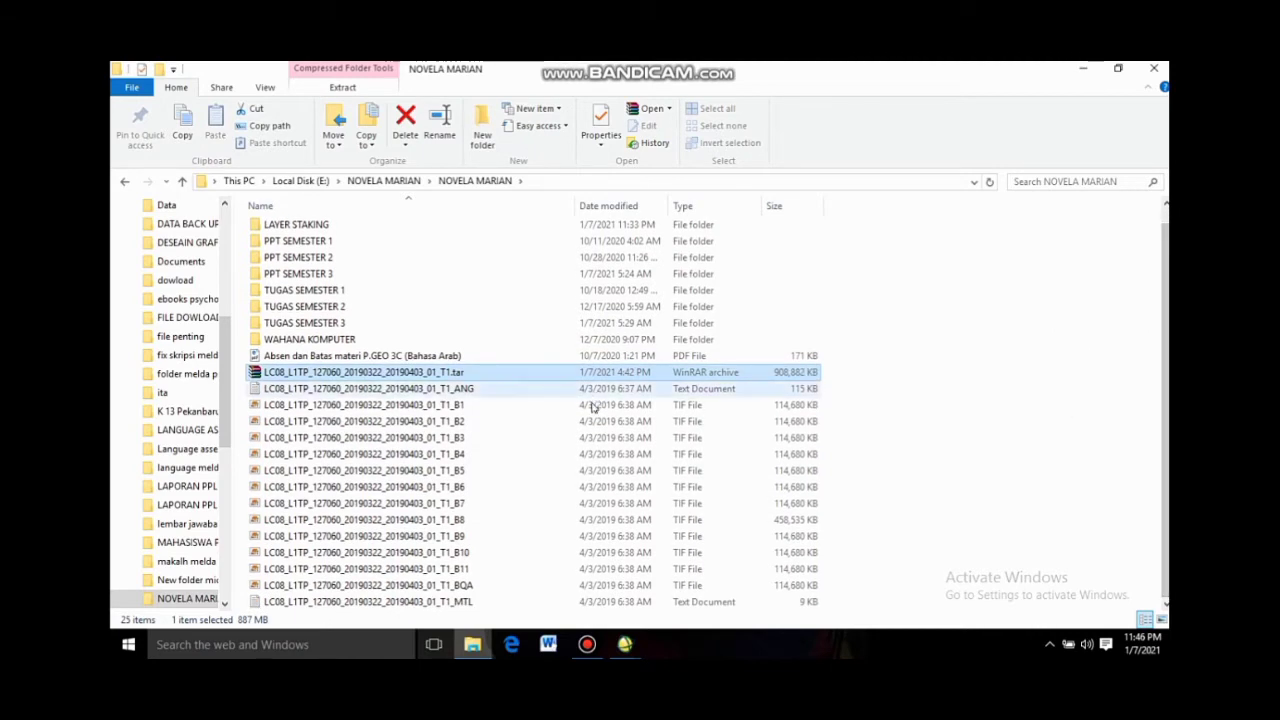
Switch to ENVI 4.5 and start opening an image file, browsing to the nested folder on Local Disk (E:) with the extracted bands
{"action": "left_click", "coordinate": [625, 644]}
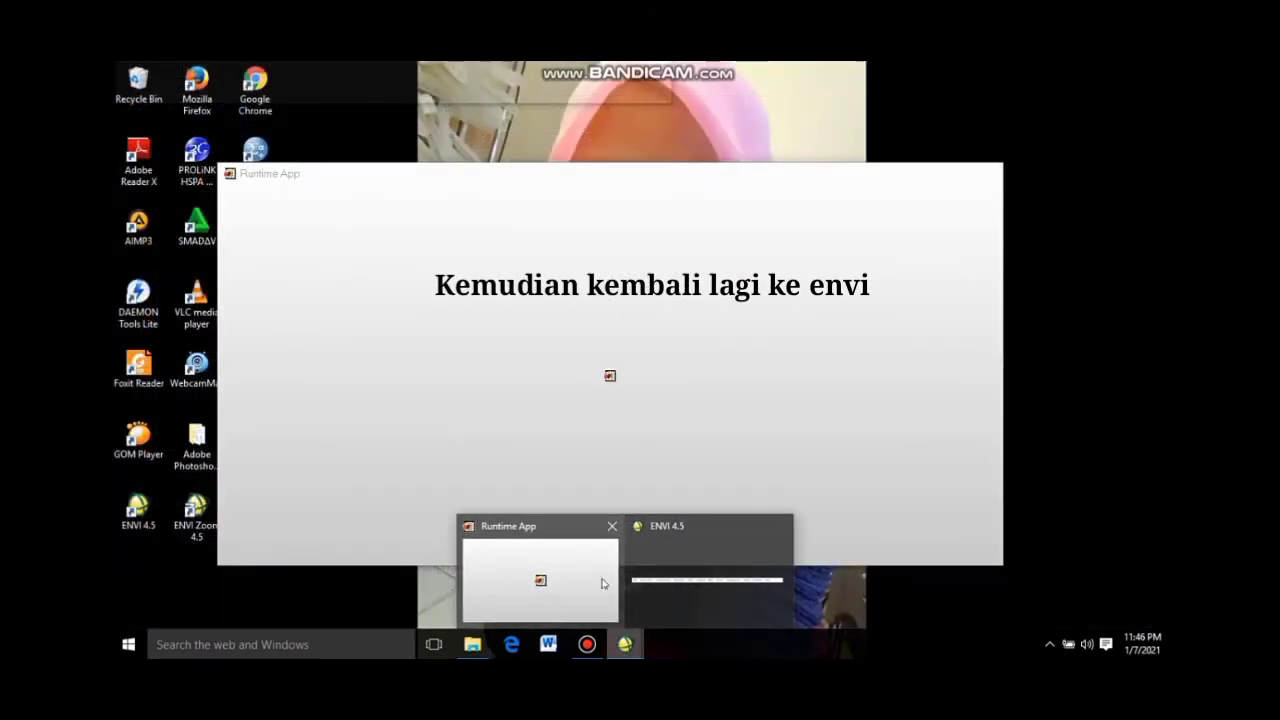
{"action": "left_click", "coordinate": [649, 590]}
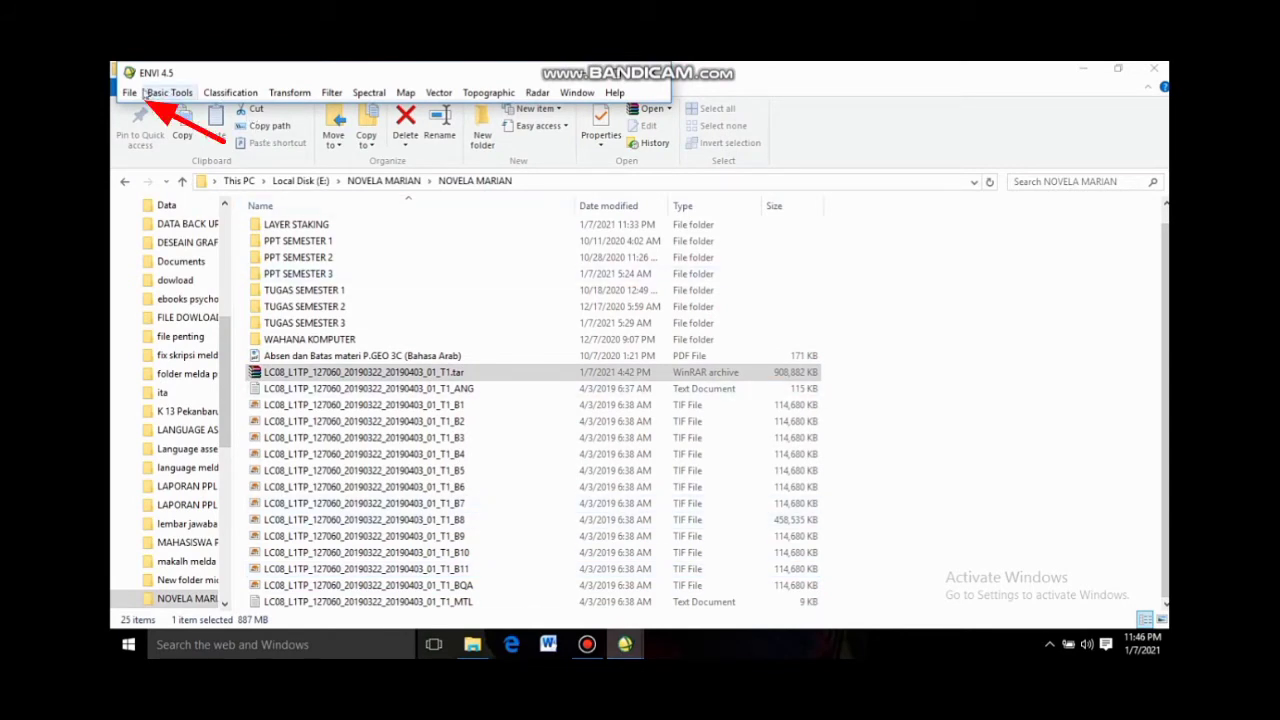
{"action": "left_click", "coordinate": [131, 93]}
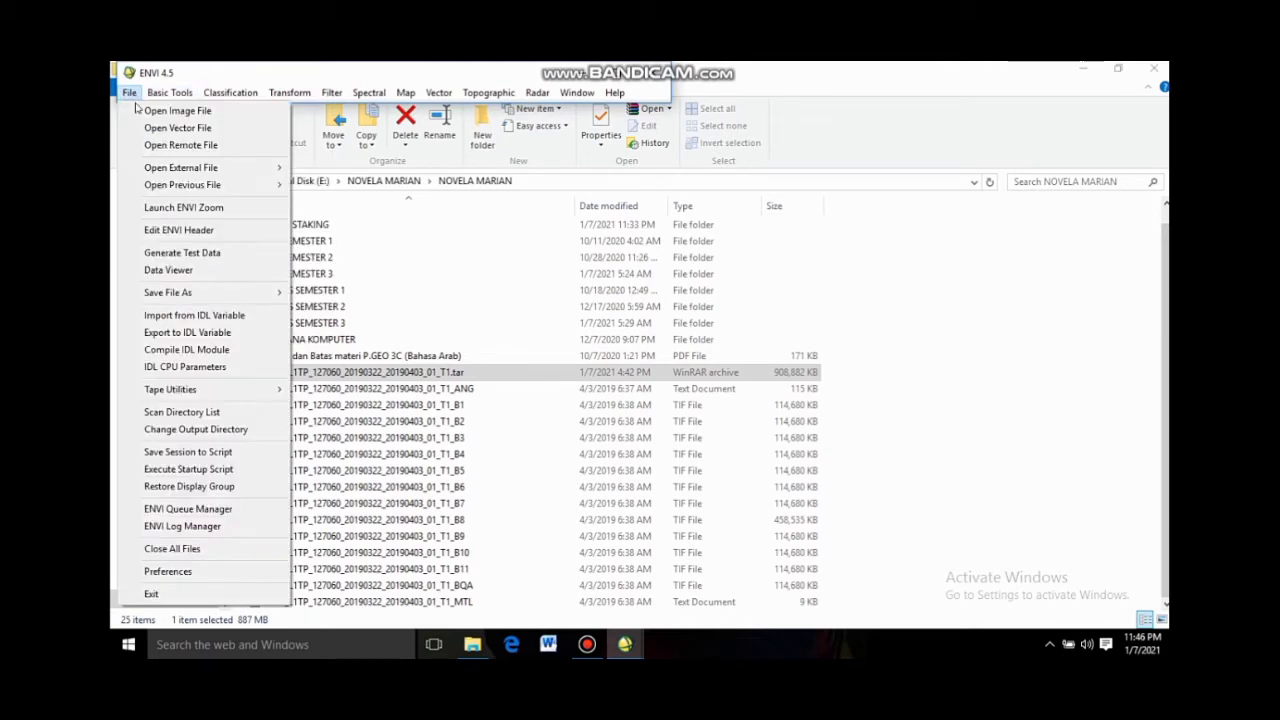
{"action": "left_click", "coordinate": [153, 113]}
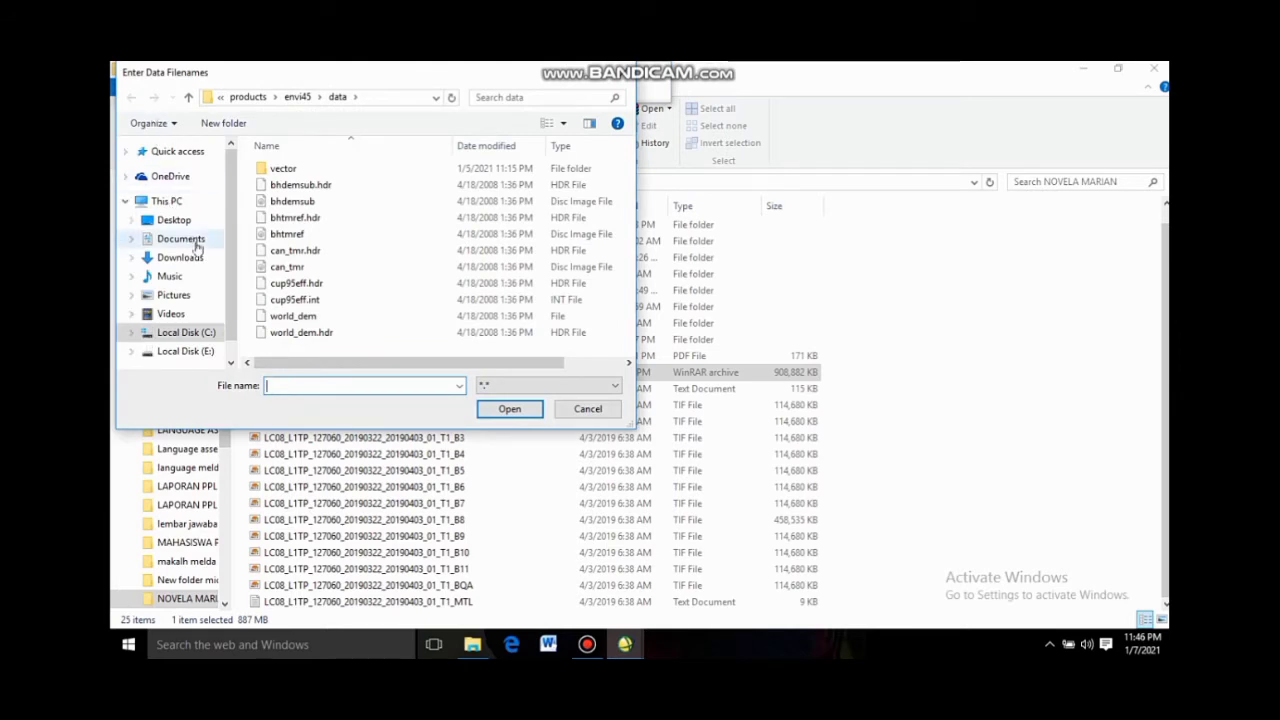
{"action": "scroll", "coordinate": [230, 258], "scroll_direction": "down", "scroll_amount": 1}
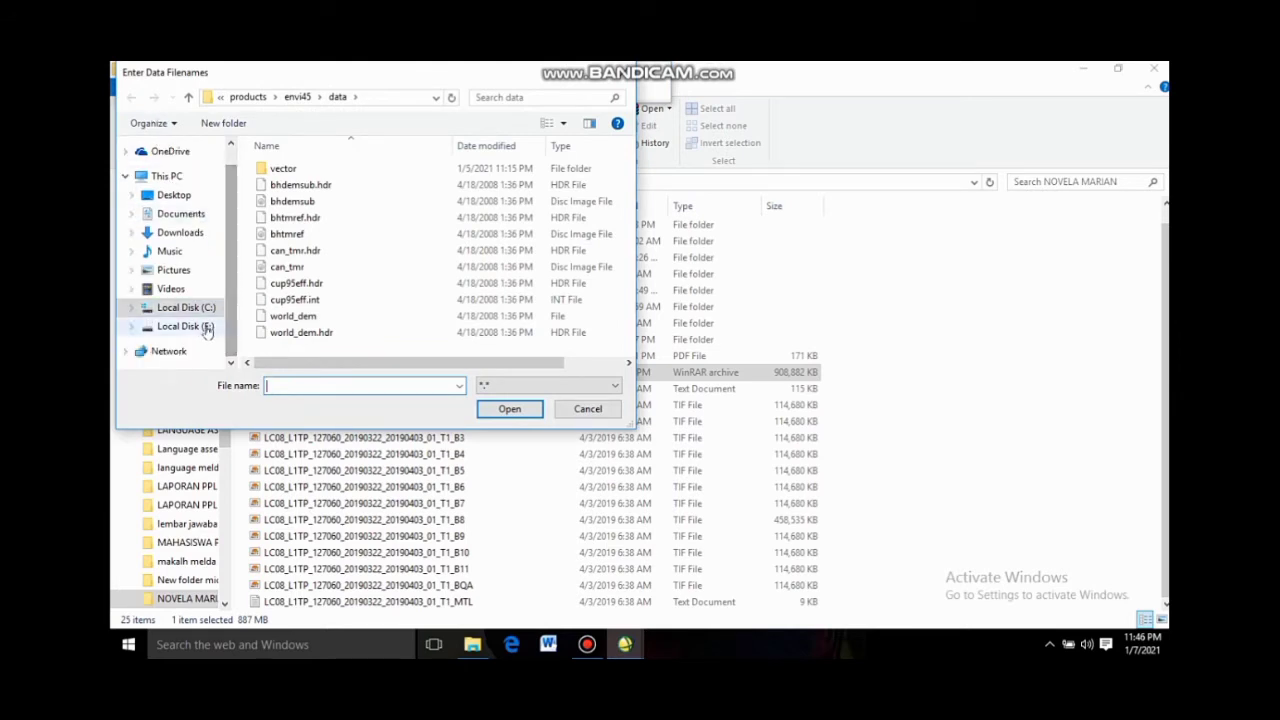
{"action": "left_click", "coordinate": [203, 329]}
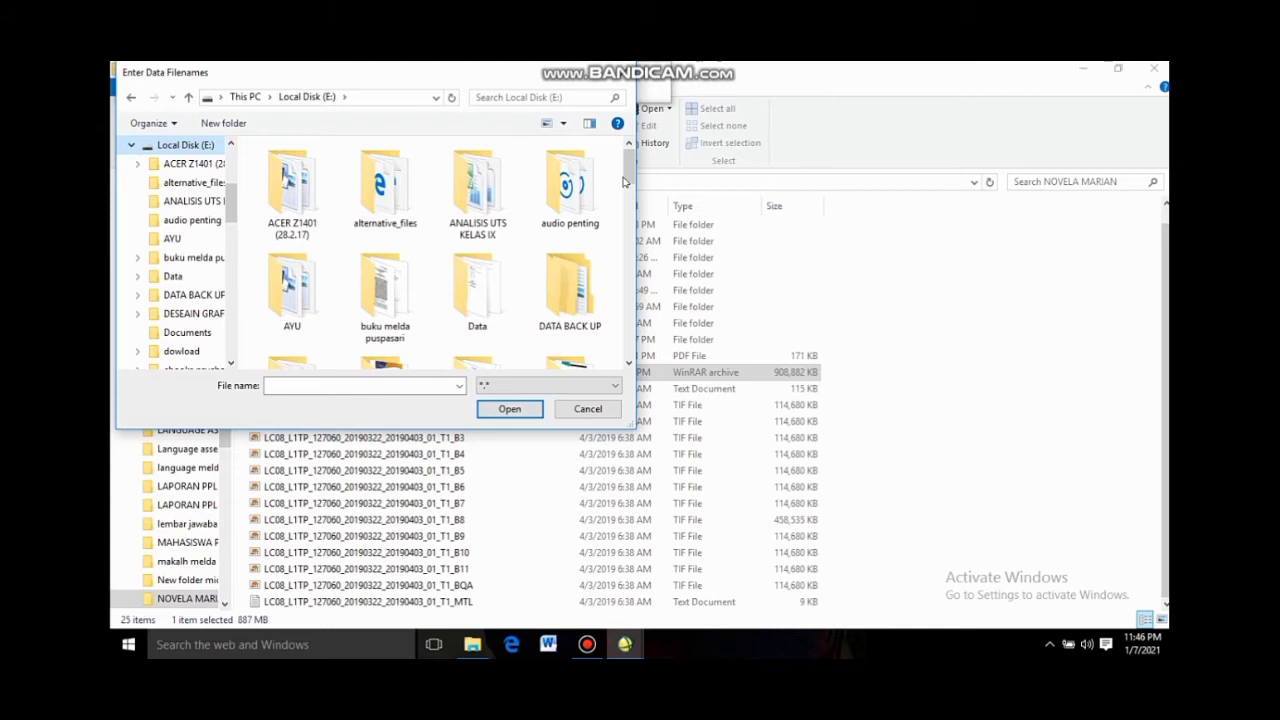
{"action": "left_click_drag", "start_coordinate": [629, 170], "coordinate": [630, 262]}
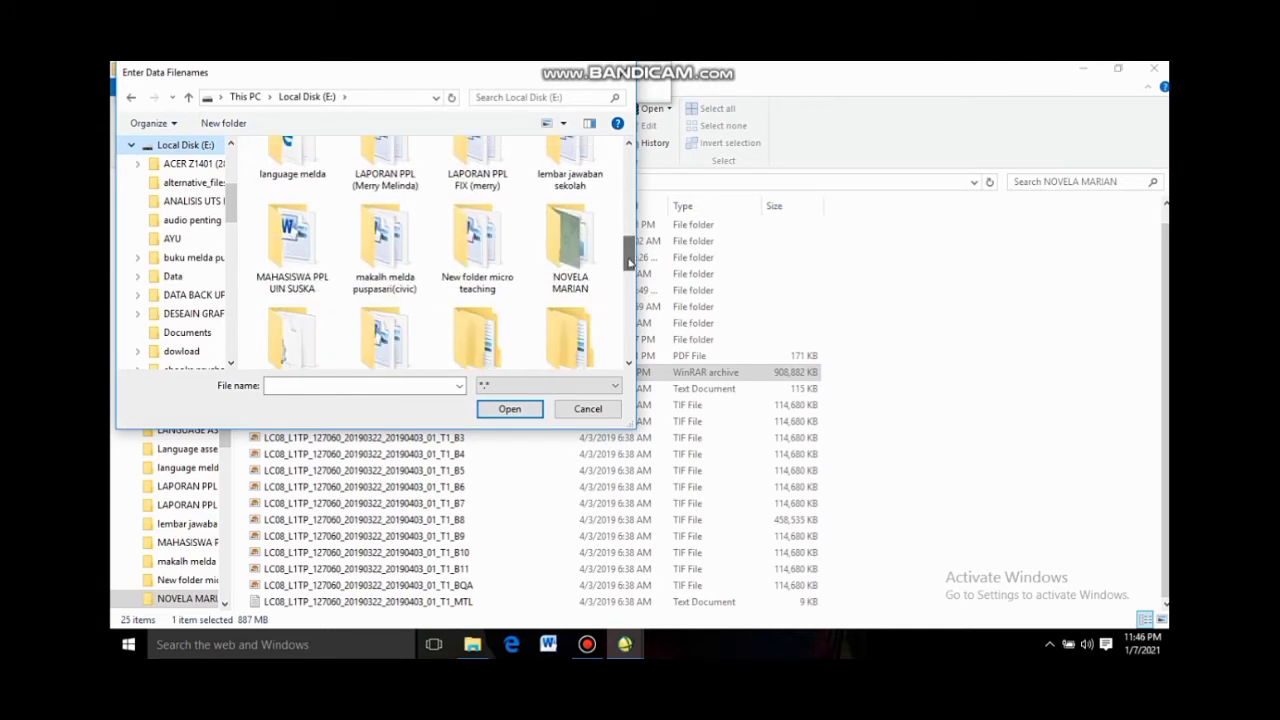
{"action": "double_click", "coordinate": [568, 249]}
{"action": "double_click", "coordinate": [338, 170]}
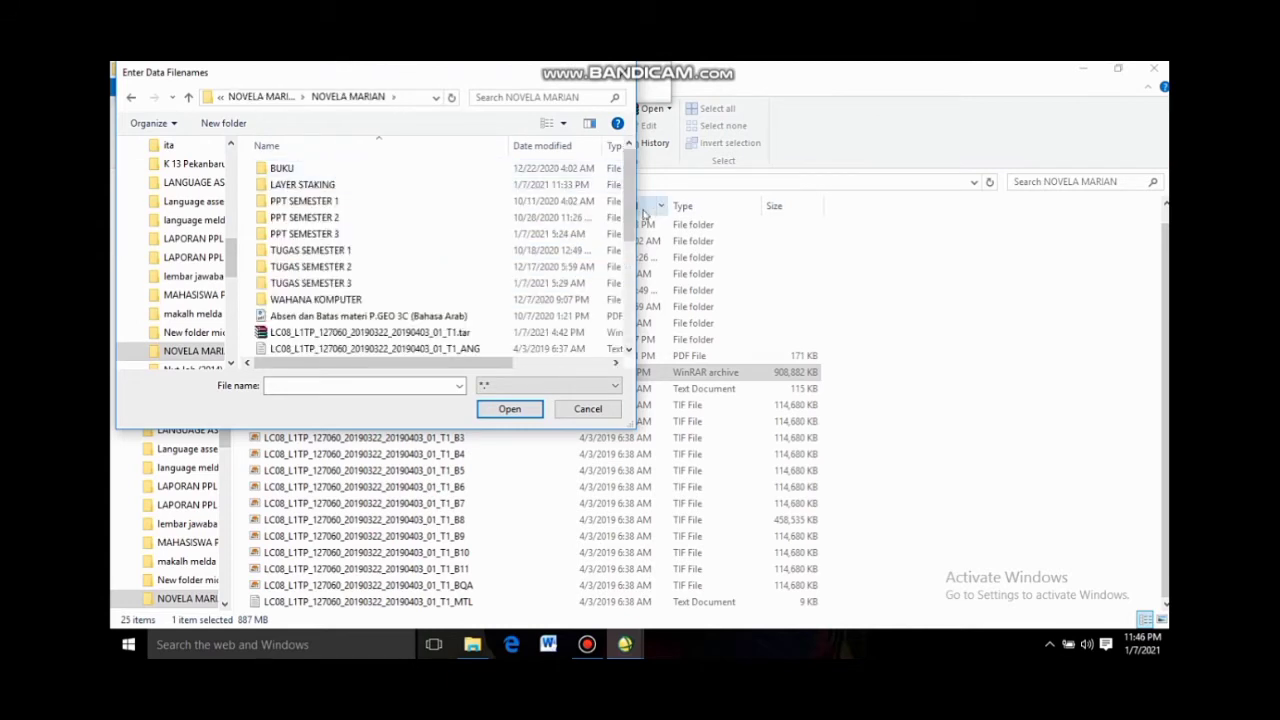
Load the eleven Landsat TIF files from B1 through B11, leaving out BQA
{"action": "left_click_drag", "start_coordinate": [627, 207], "coordinate": [627, 298]}
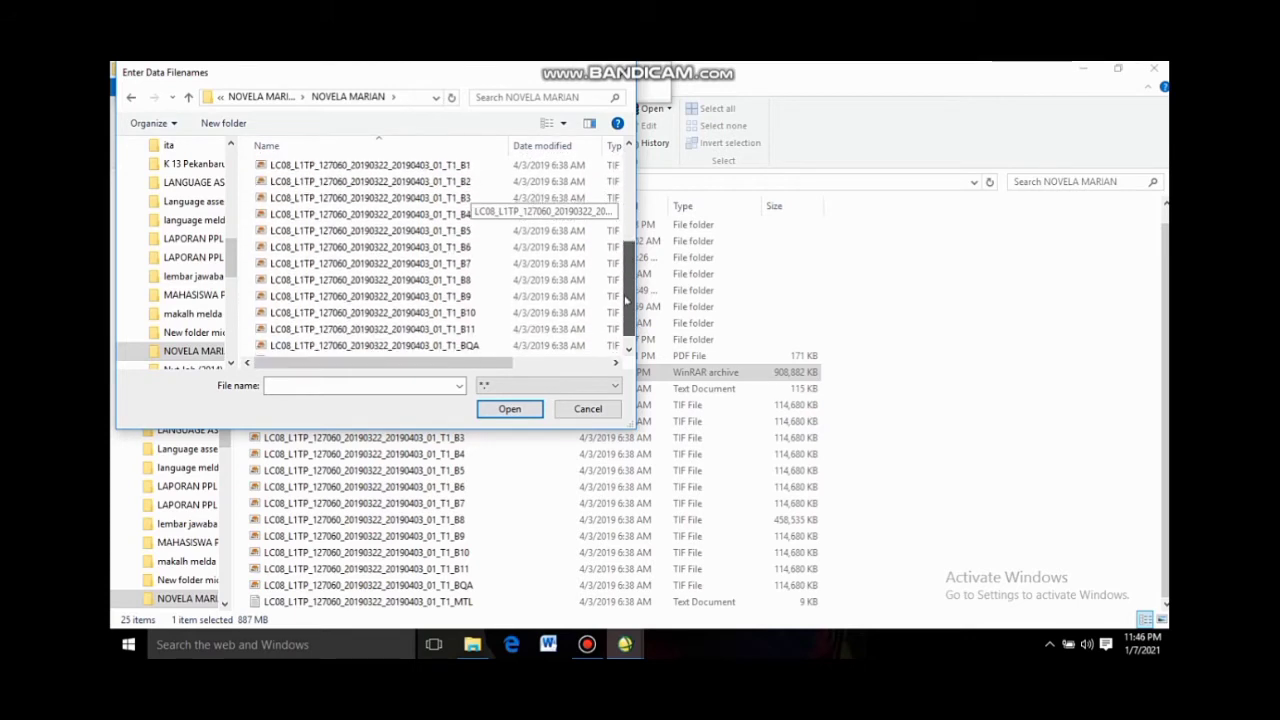
{"action": "left_click", "coordinate": [445, 168]}
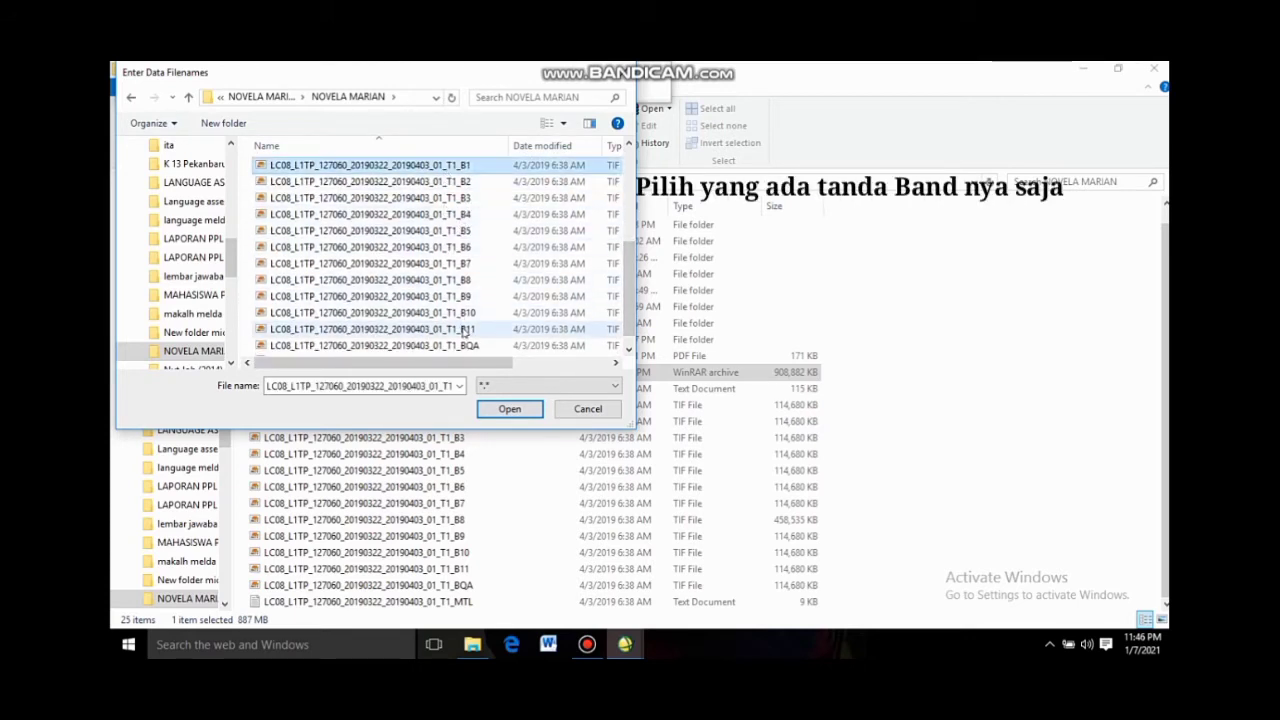
{"action": "left_click", "coordinate": [463, 331], "text": "shift"}
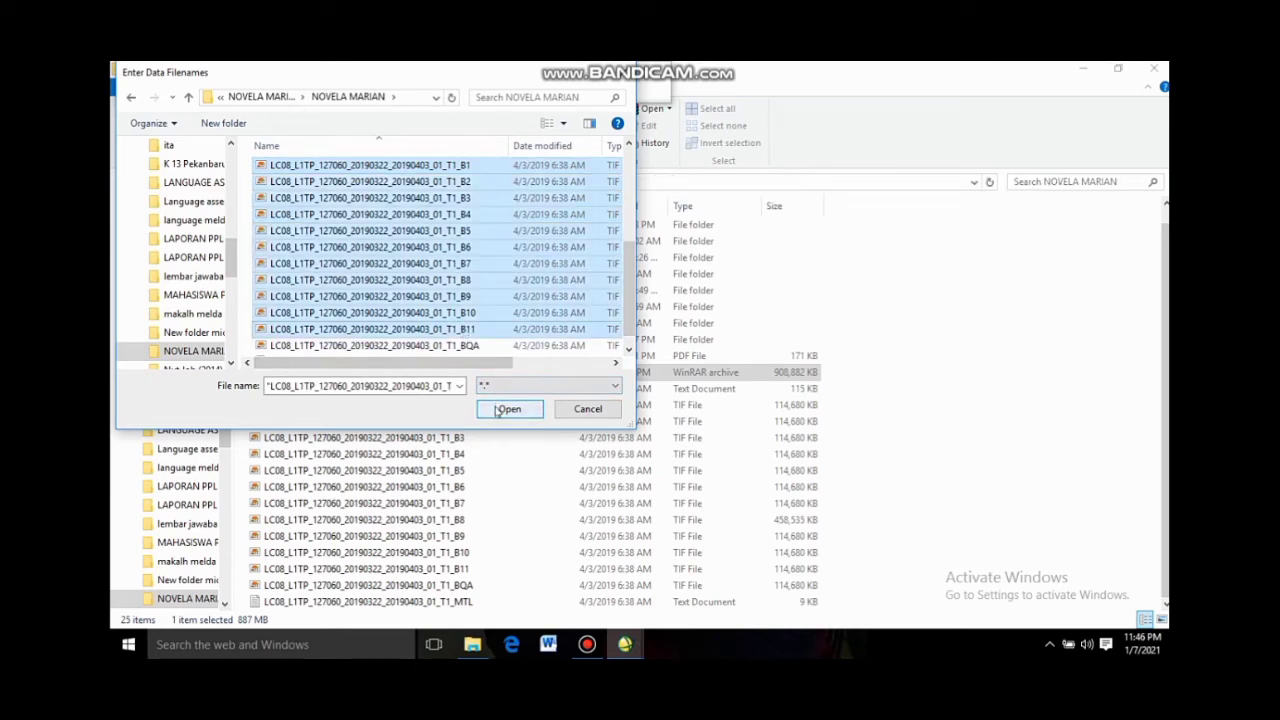
{"action": "left_click", "coordinate": [499, 410]}
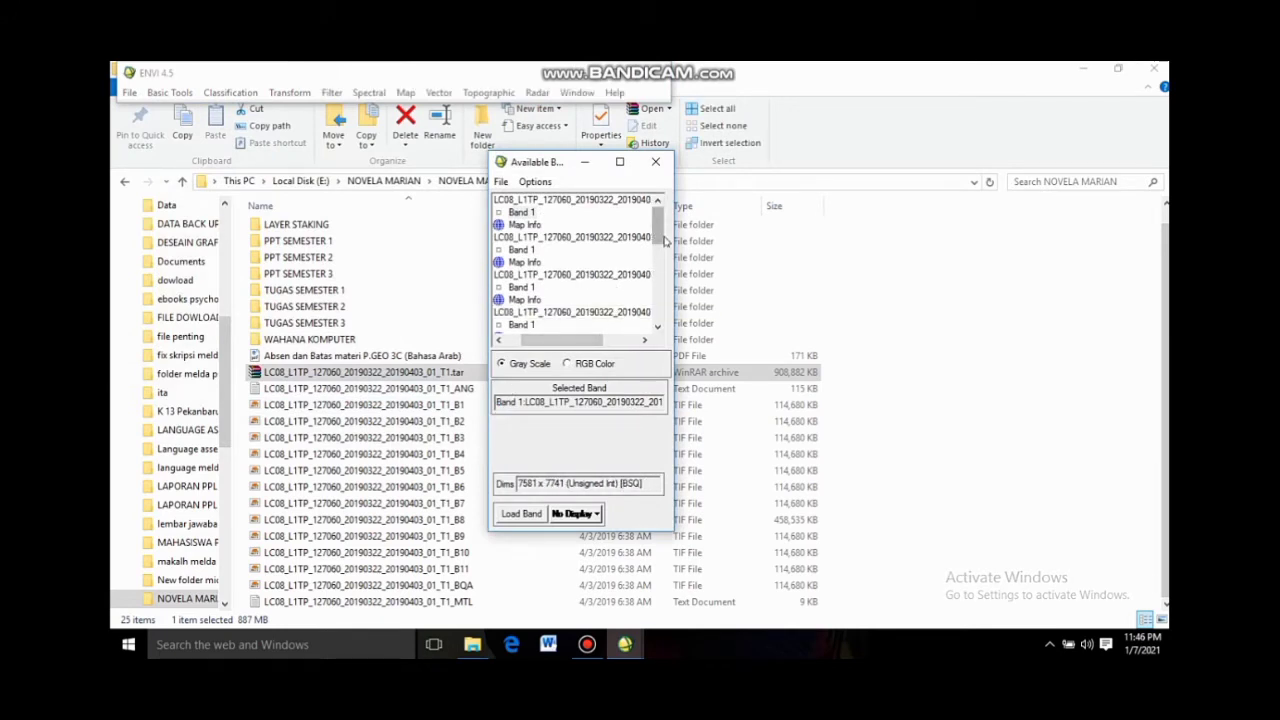
{"action": "mouse_move", "coordinate": [660, 235]}
{"action": "left_mouse_down"}
{"action": "mouse_move", "coordinate": [663, 314]}
{"action": "mouse_move", "coordinate": [660, 241]}
{"action": "left_mouse_up"}
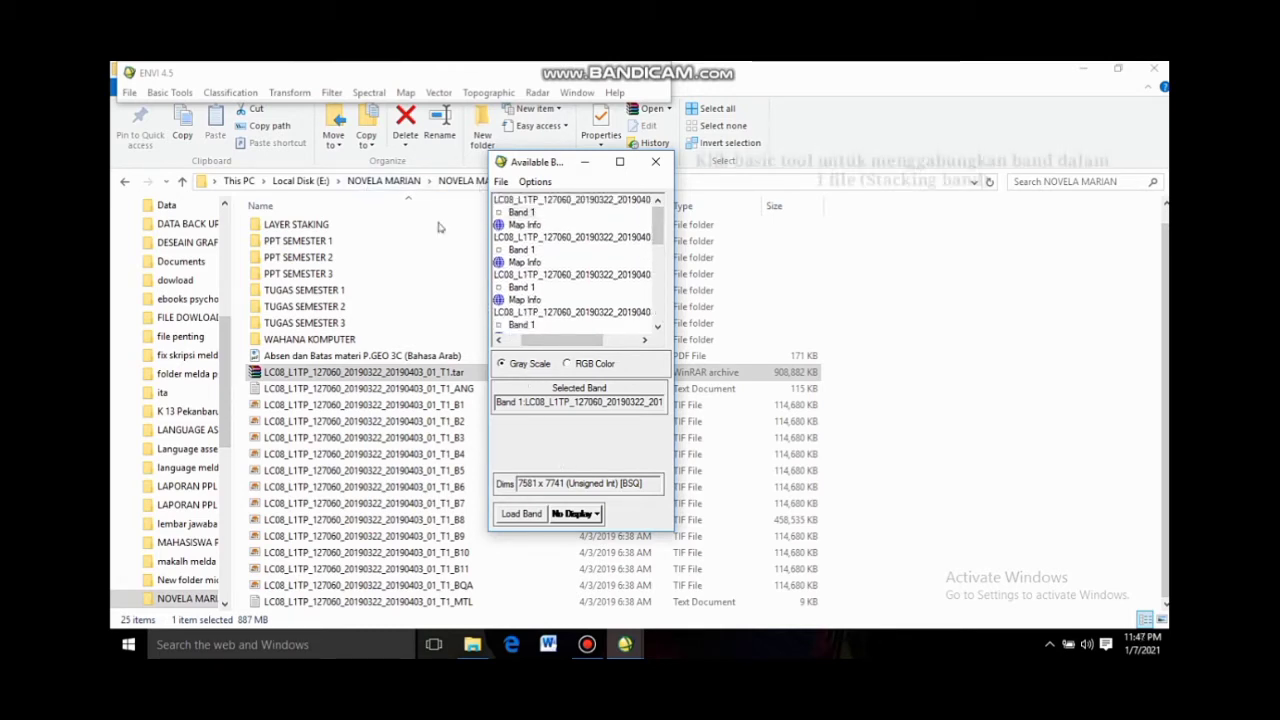
Start Layer Stacking and import all eleven loaded LC08 band files as its input
{"action": "left_click", "coordinate": [160, 93]}
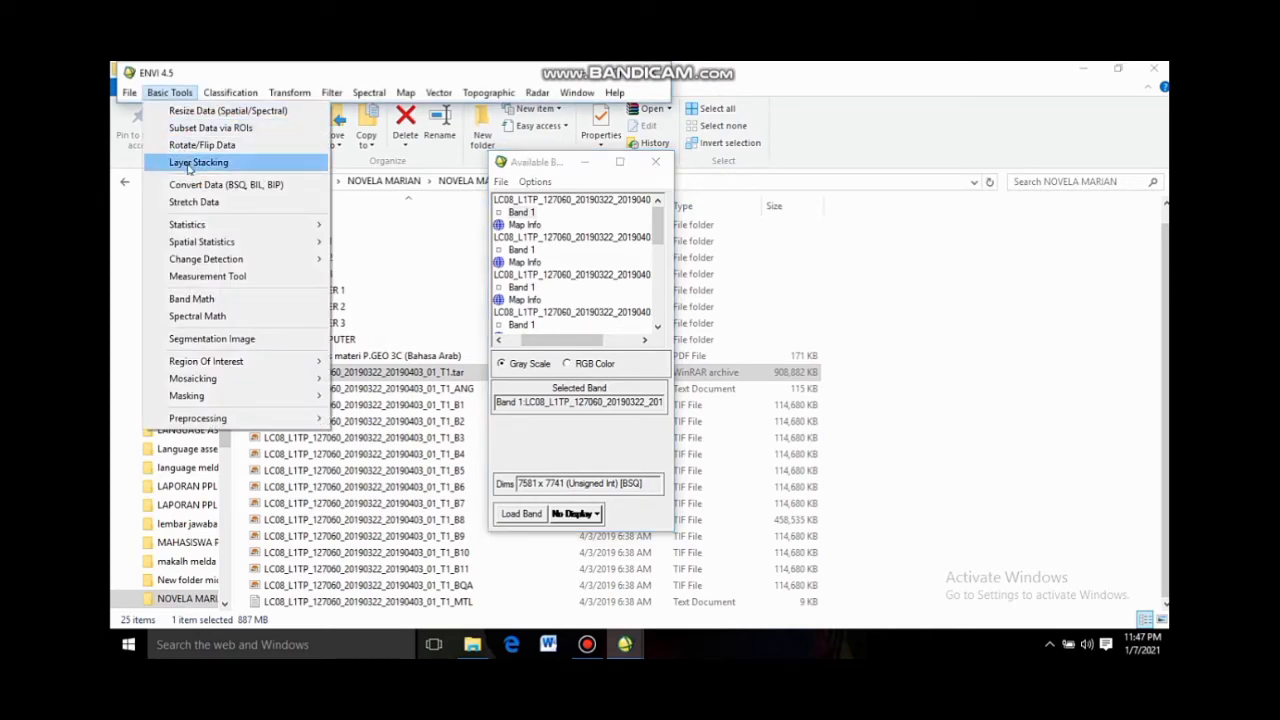
{"action": "left_click", "coordinate": [190, 163]}
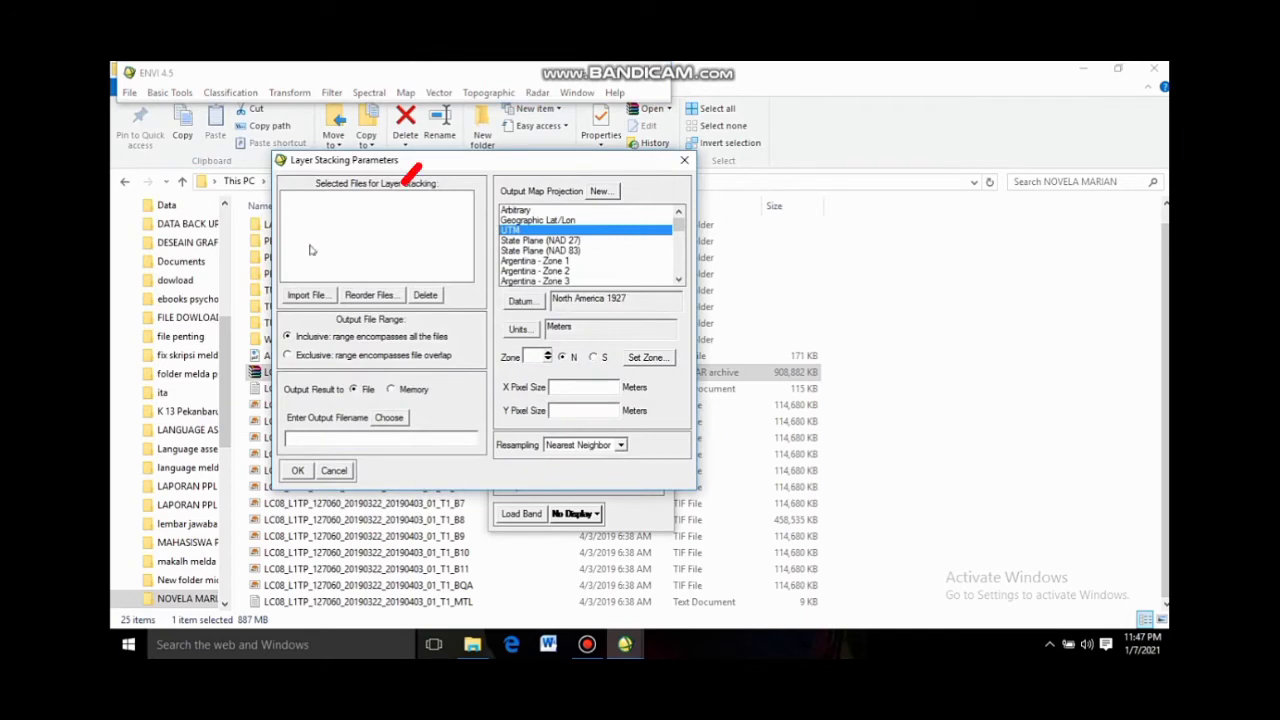
{"action": "left_click", "coordinate": [307, 295]}
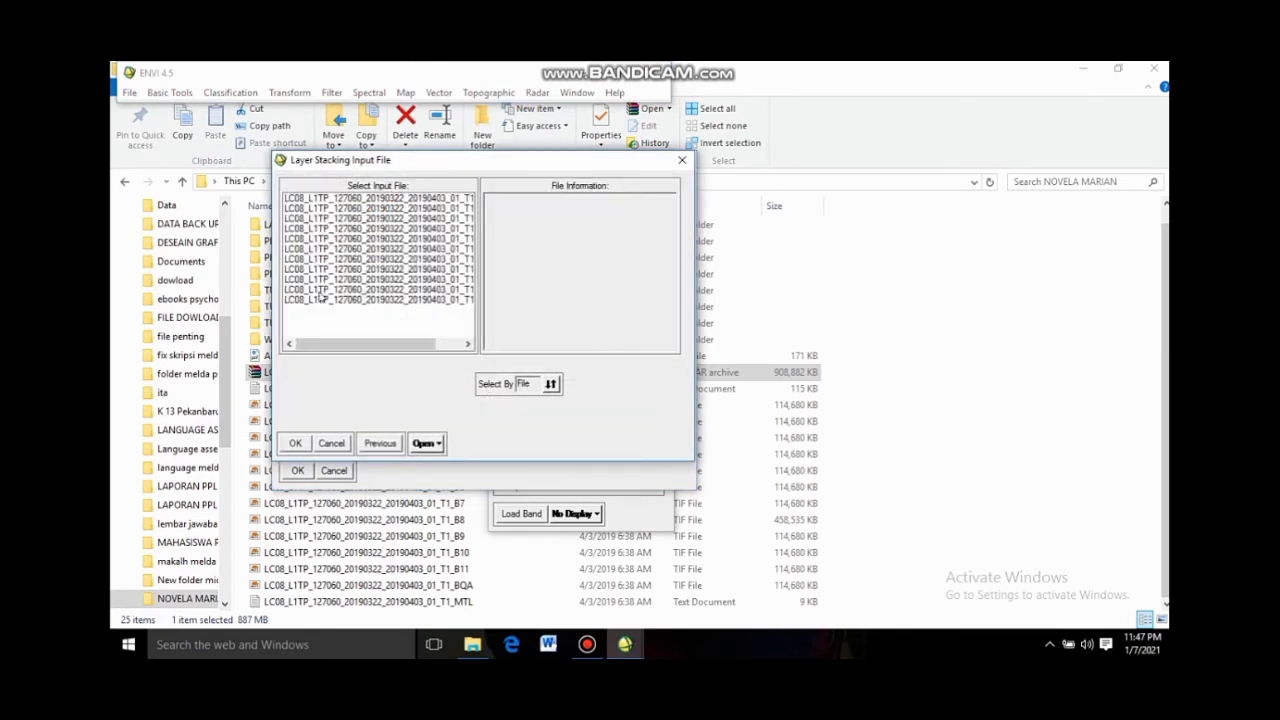
{"action": "left_click", "coordinate": [323, 301]}
{"action": "key", "text": "Up"}
{"action": "key", "text": "Up"}
{"action": "key", "text": "Up"}
{"action": "key", "text": "Up"}
{"action": "key", "text": "Up"}
{"action": "key", "text": "Up"}
{"action": "key", "text": "Up"}
{"action": "key", "text": "Up"}
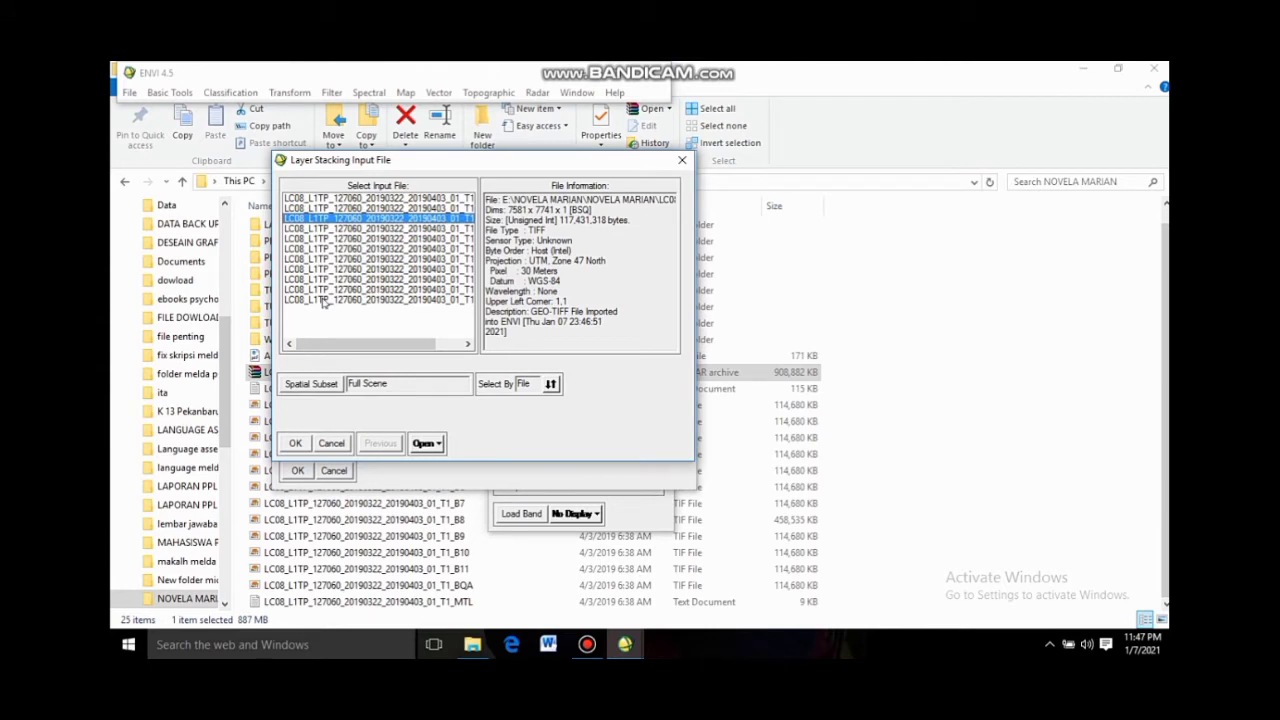
{"action": "key", "text": "Up"}
{"action": "key", "text": "Up"}
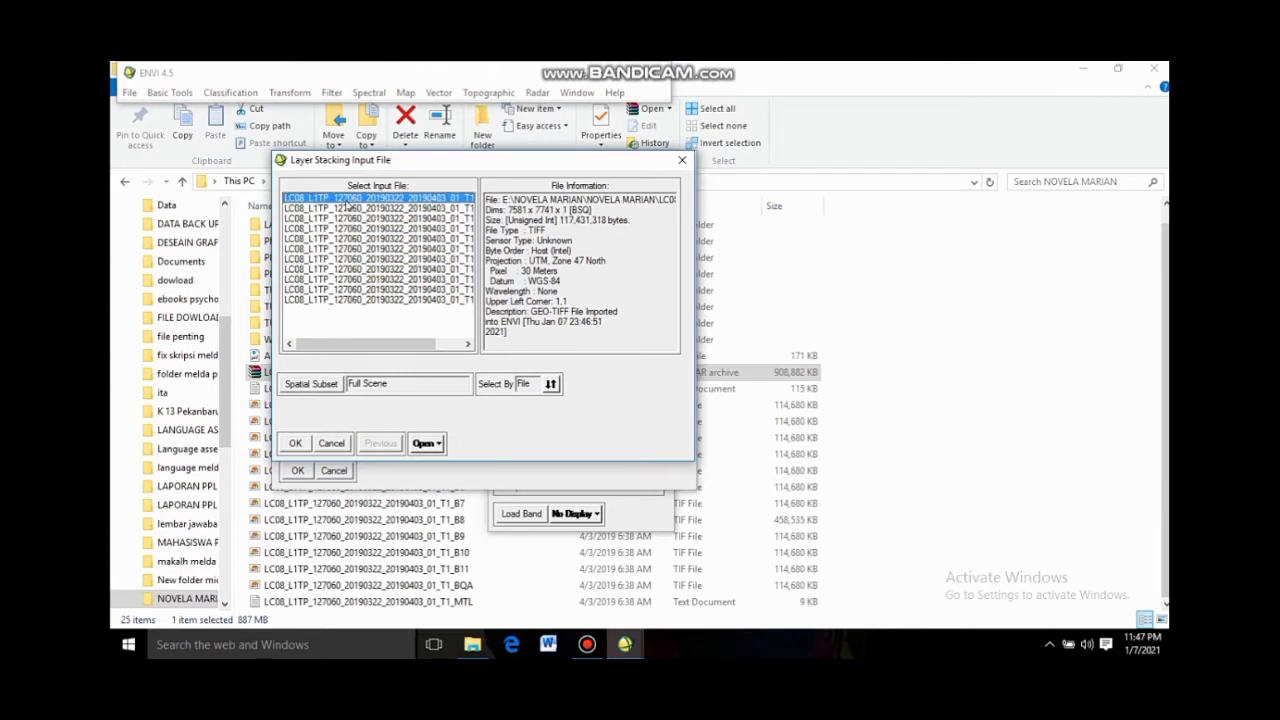
{"action": "left_click", "coordinate": [351, 308], "text": "shift"}
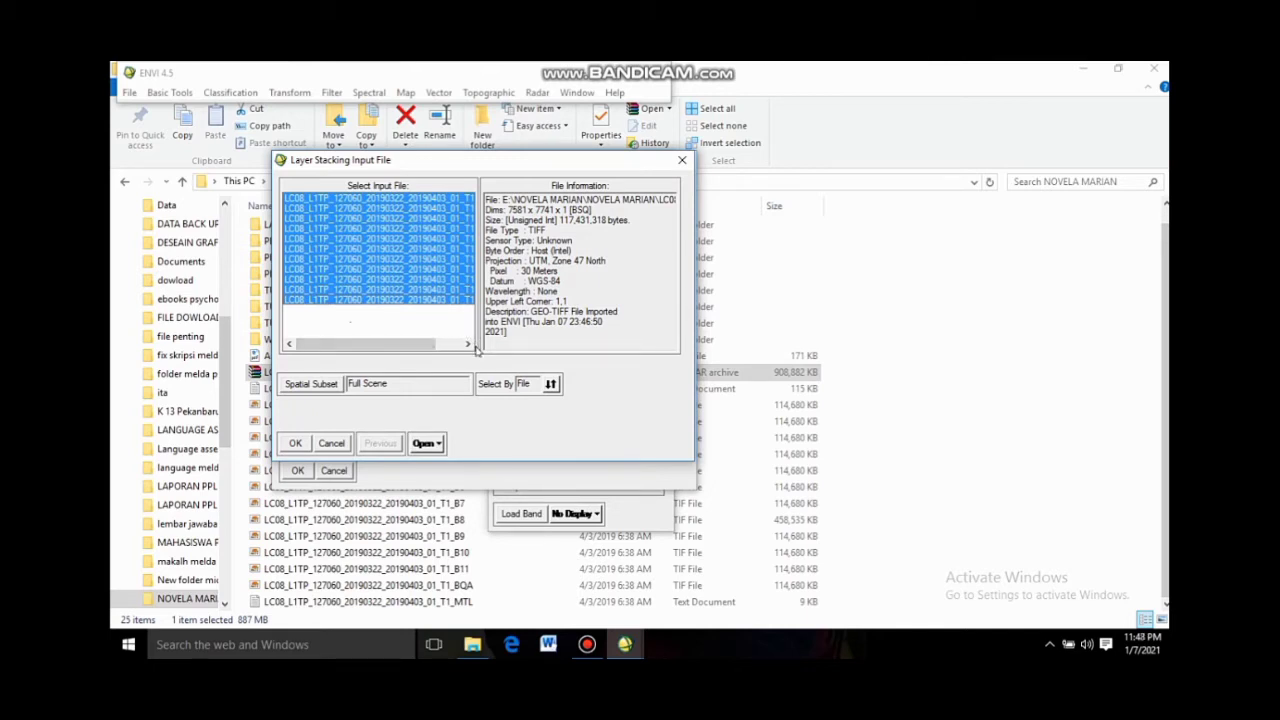
{"action": "left_click", "coordinate": [296, 443]}
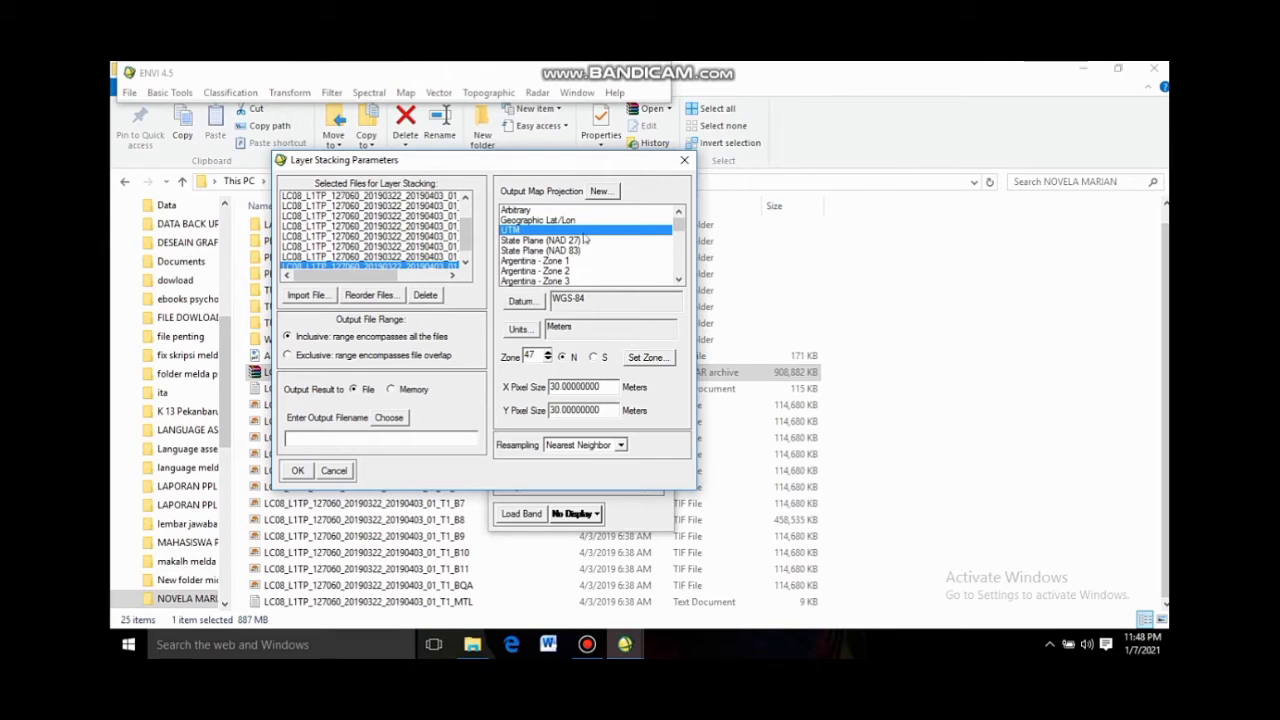
Set the layer stack's output map projection to UTM with the WGS-84 datum
{"action": "left_click", "coordinate": [558, 231]}
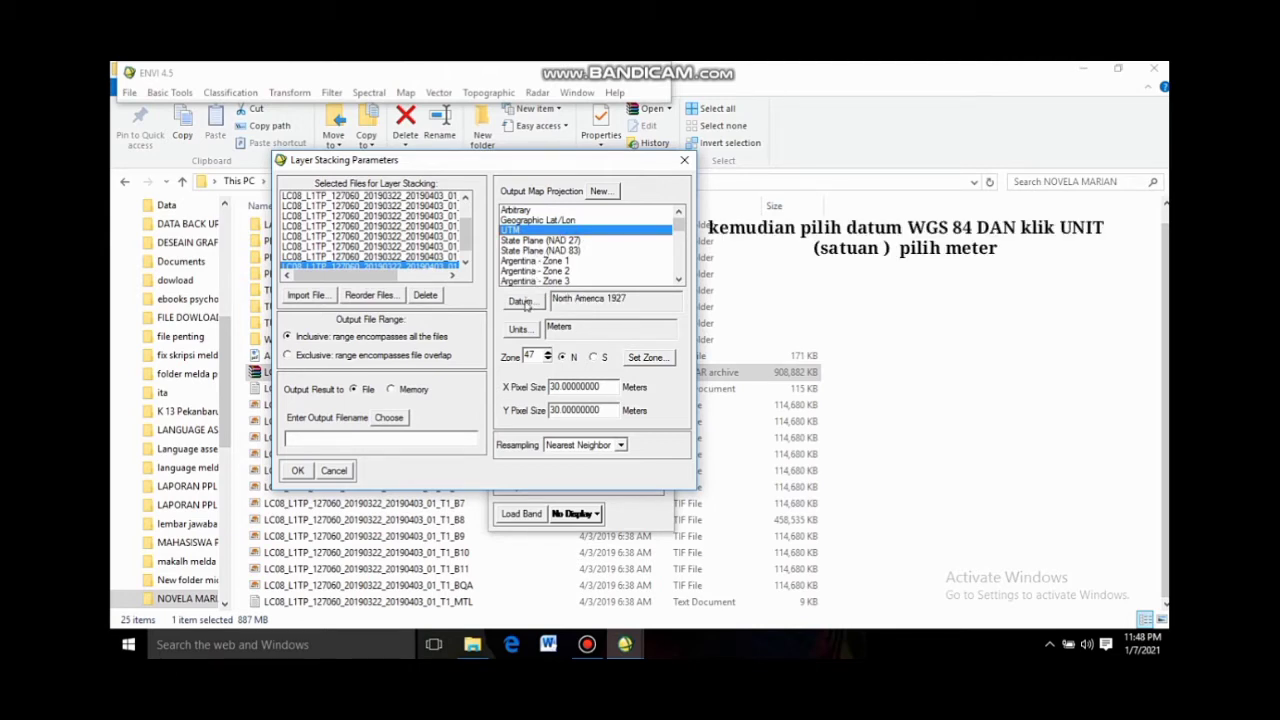
{"action": "left_click", "coordinate": [524, 302]}
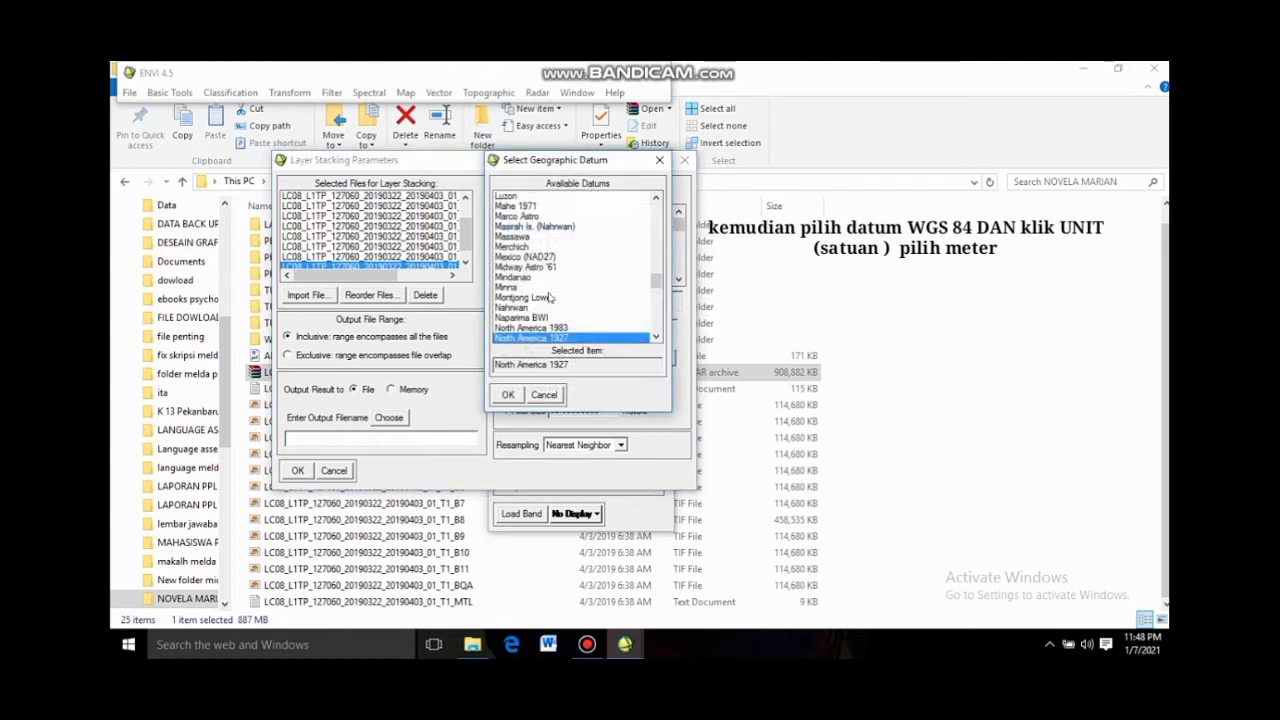
{"action": "left_click_drag", "start_coordinate": [657, 283], "coordinate": [656, 330]}
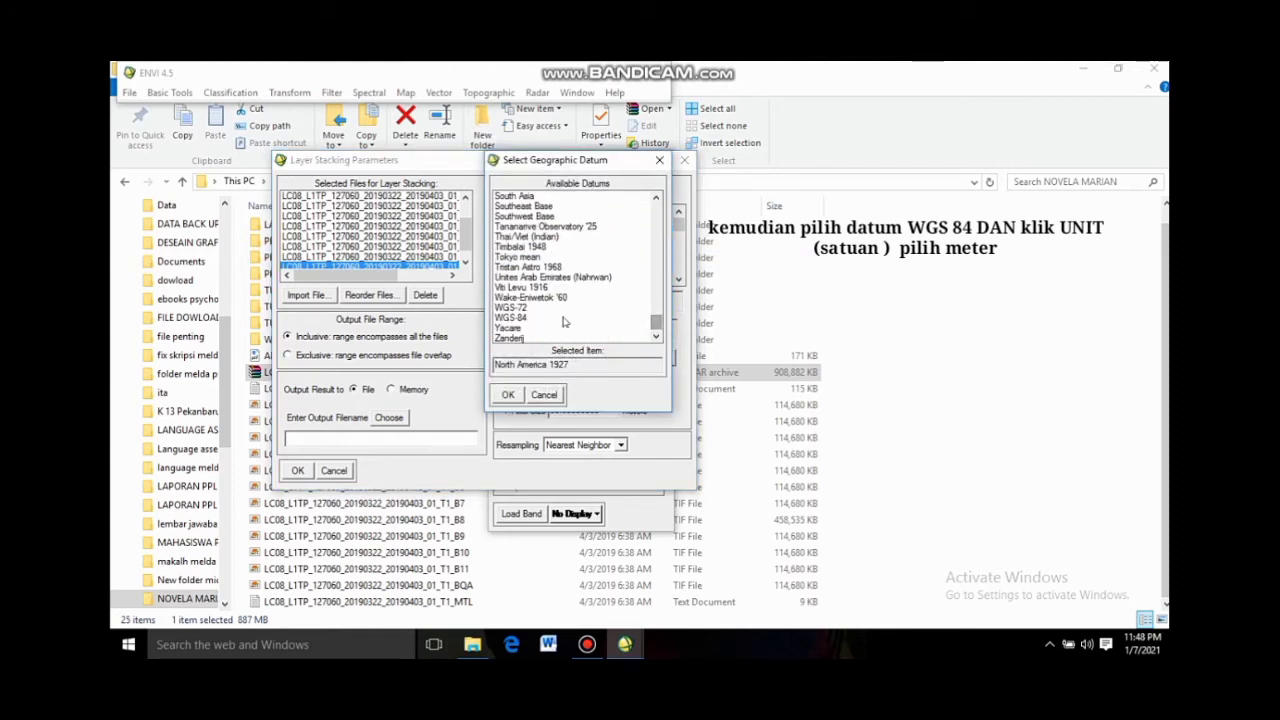
{"action": "left_click", "coordinate": [520, 318]}
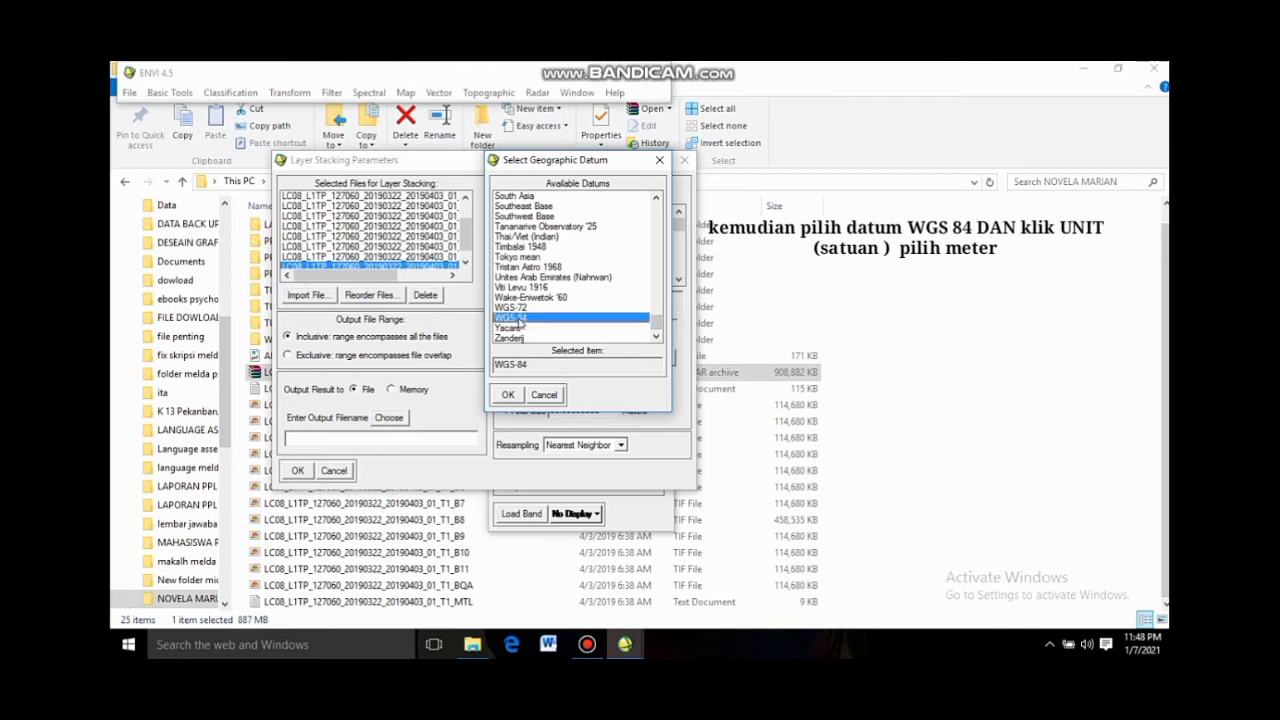
{"action": "left_click", "coordinate": [509, 396]}
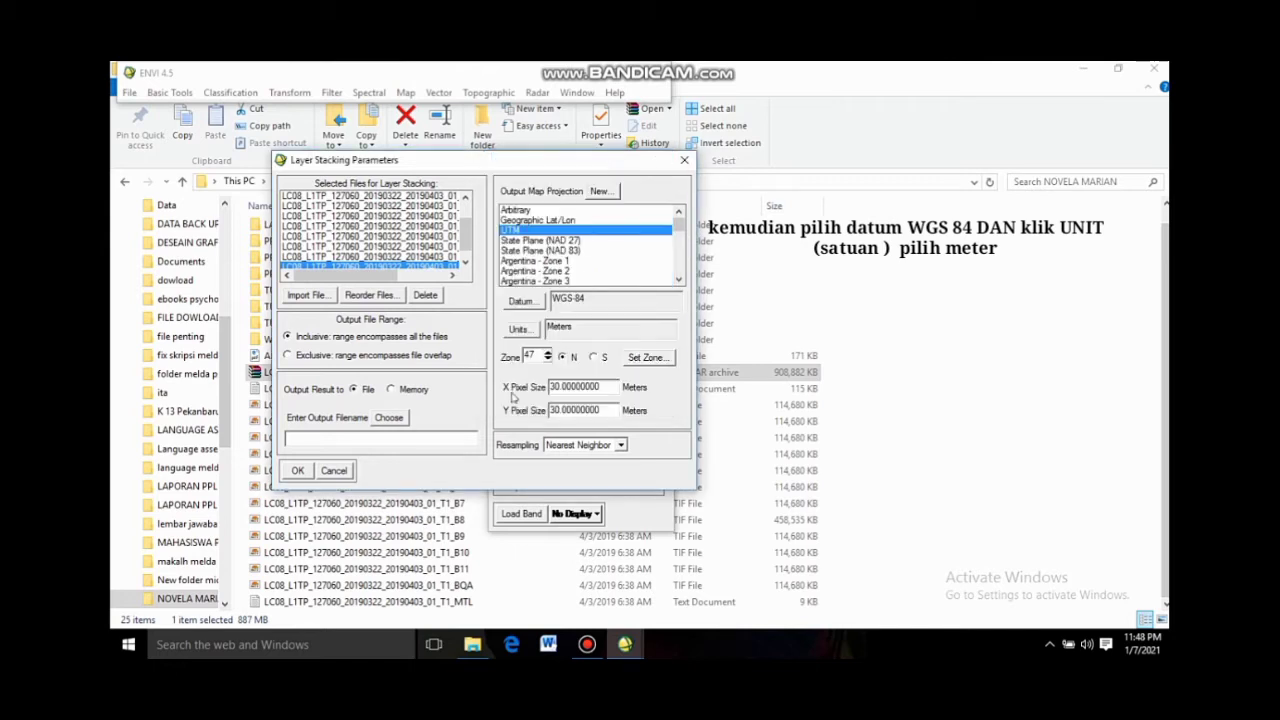
Set the projection units to Meters and browse for the output file's location to the nested folder on Local Disk (E:)
{"action": "left_click", "coordinate": [518, 331]}
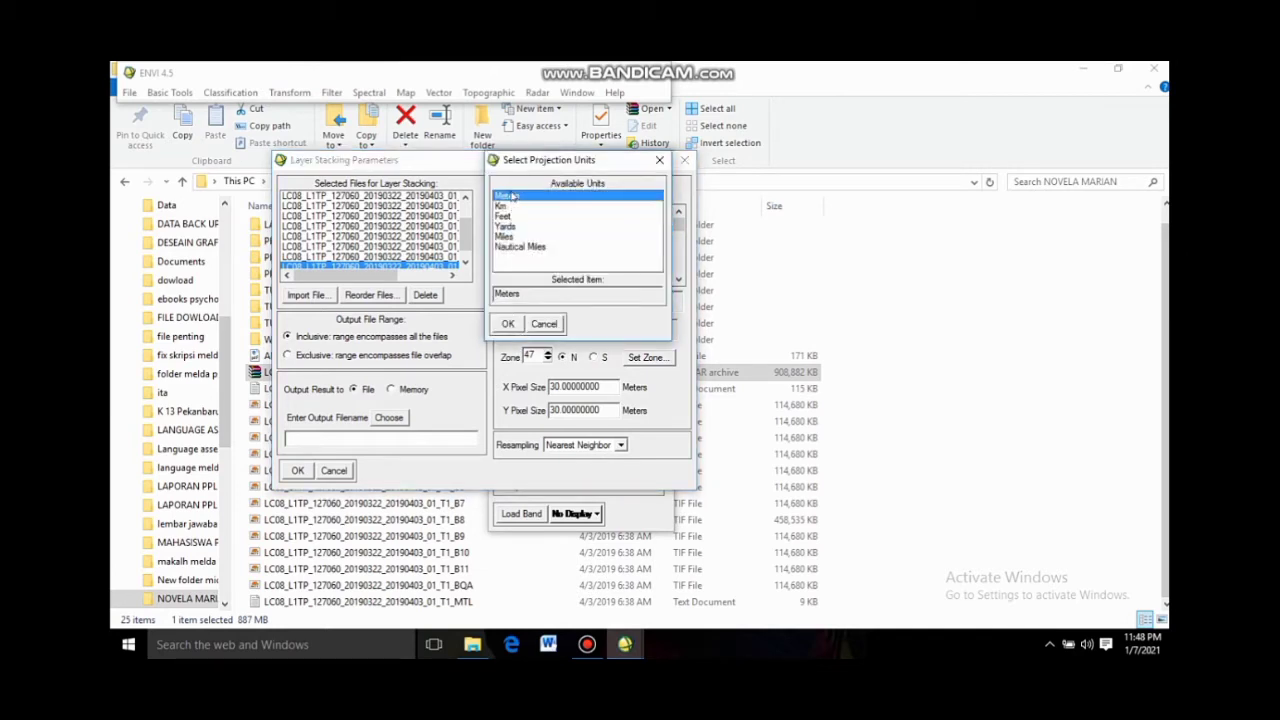
{"action": "left_click", "coordinate": [507, 326]}
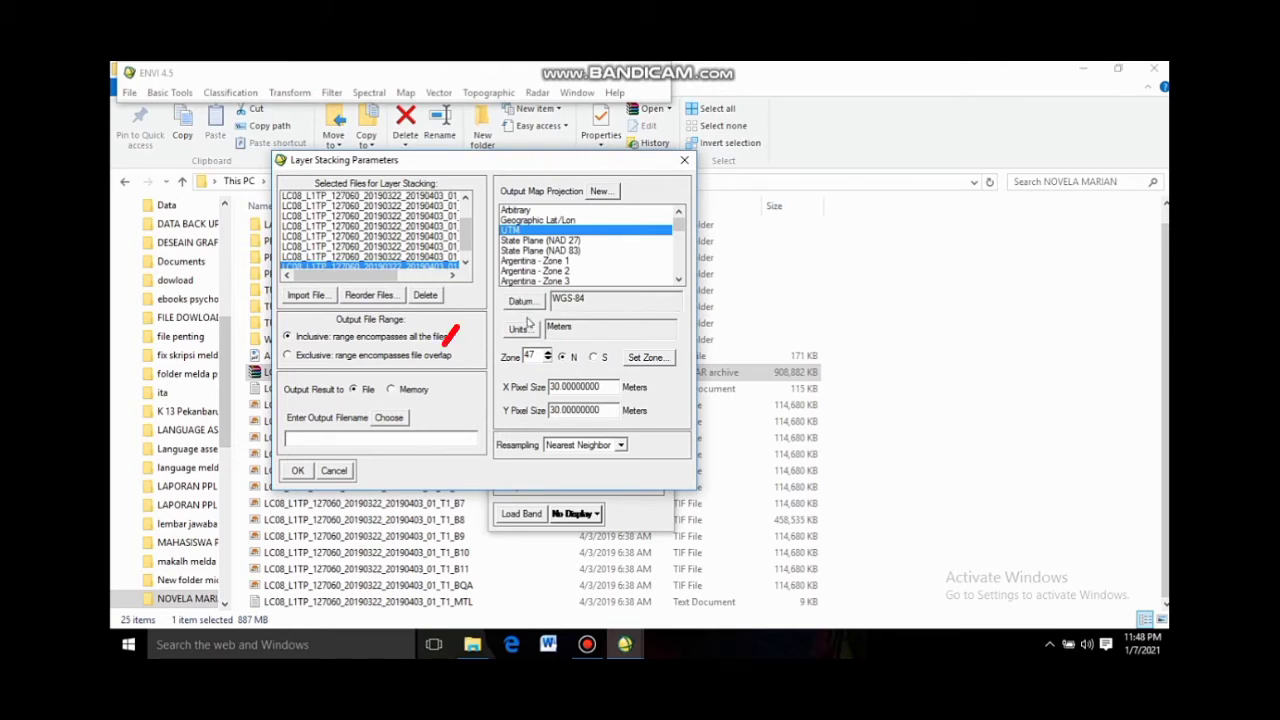
{"action": "left_click", "coordinate": [389, 418]}
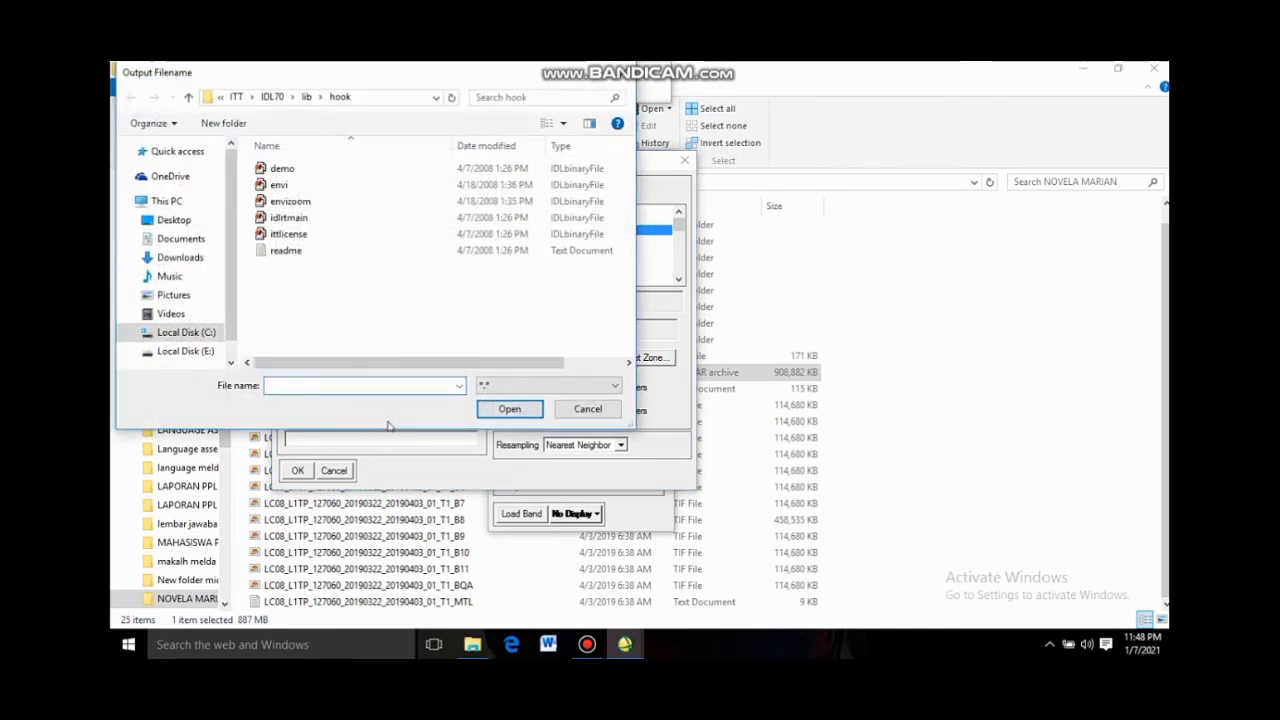
{"action": "left_click", "coordinate": [213, 352]}
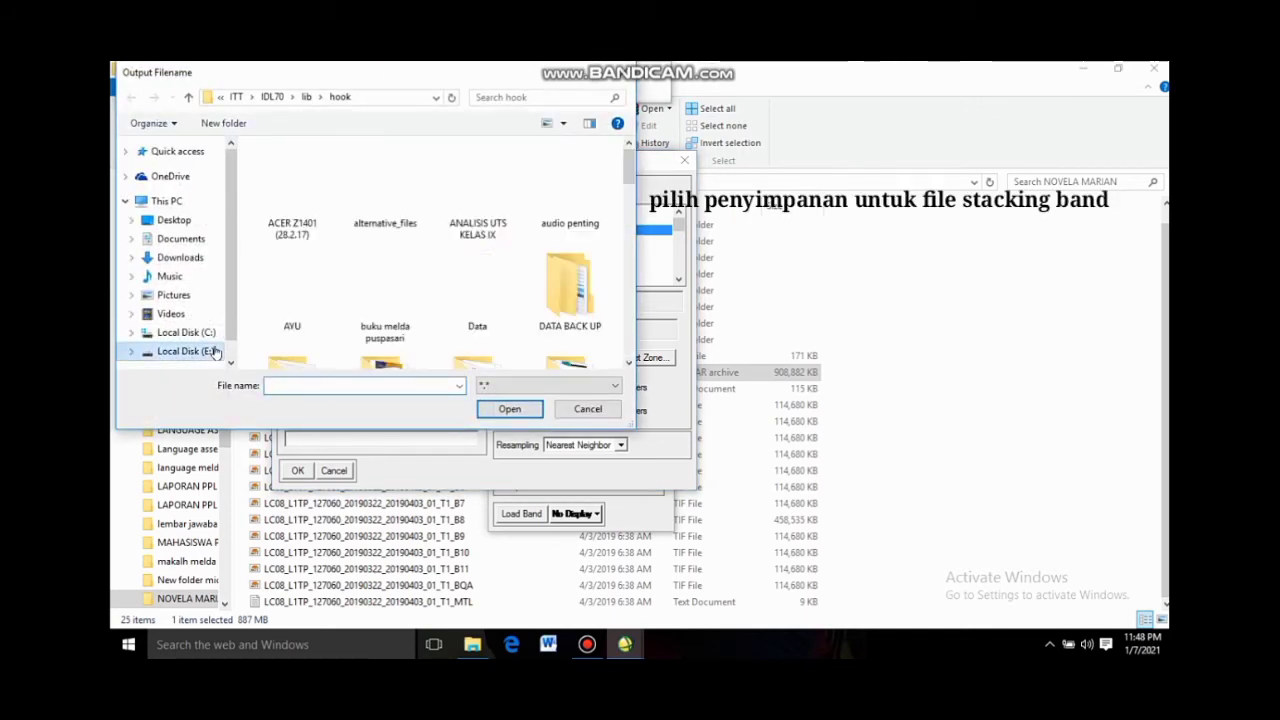
{"action": "left_click_drag", "start_coordinate": [630, 170], "coordinate": [629, 258]}
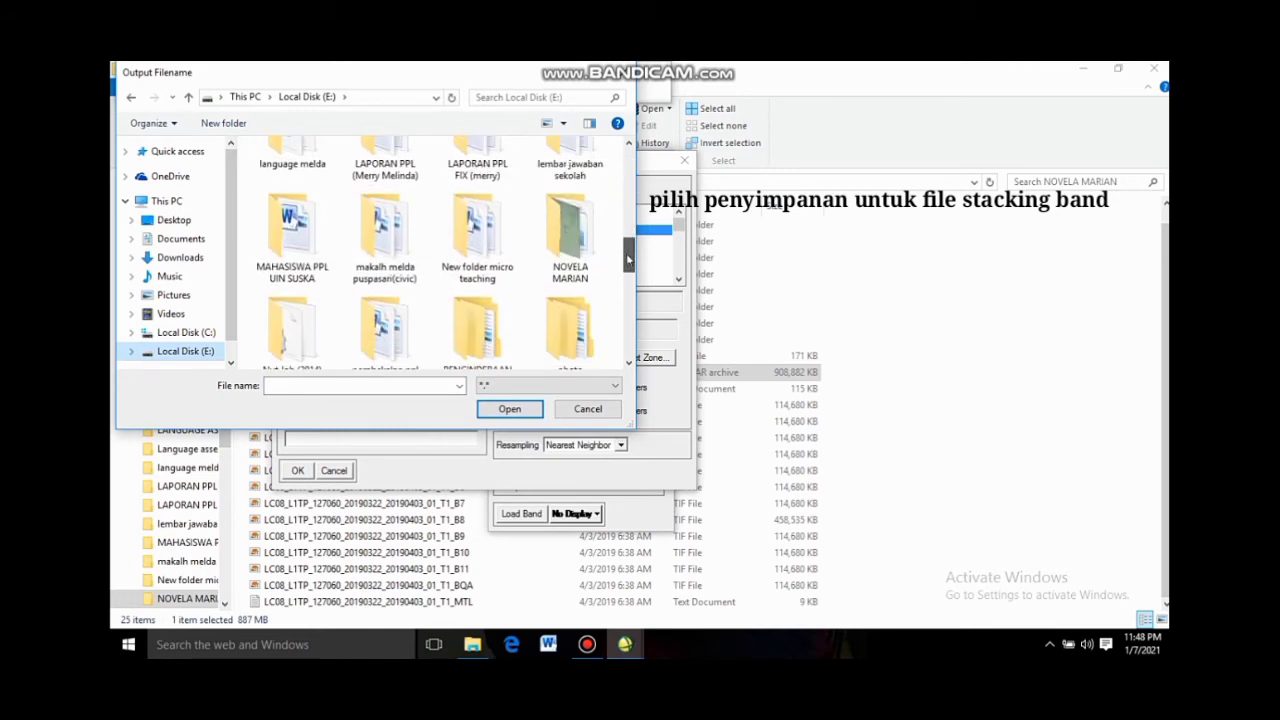
{"action": "double_click", "coordinate": [570, 238]}
{"action": "double_click", "coordinate": [362, 168]}
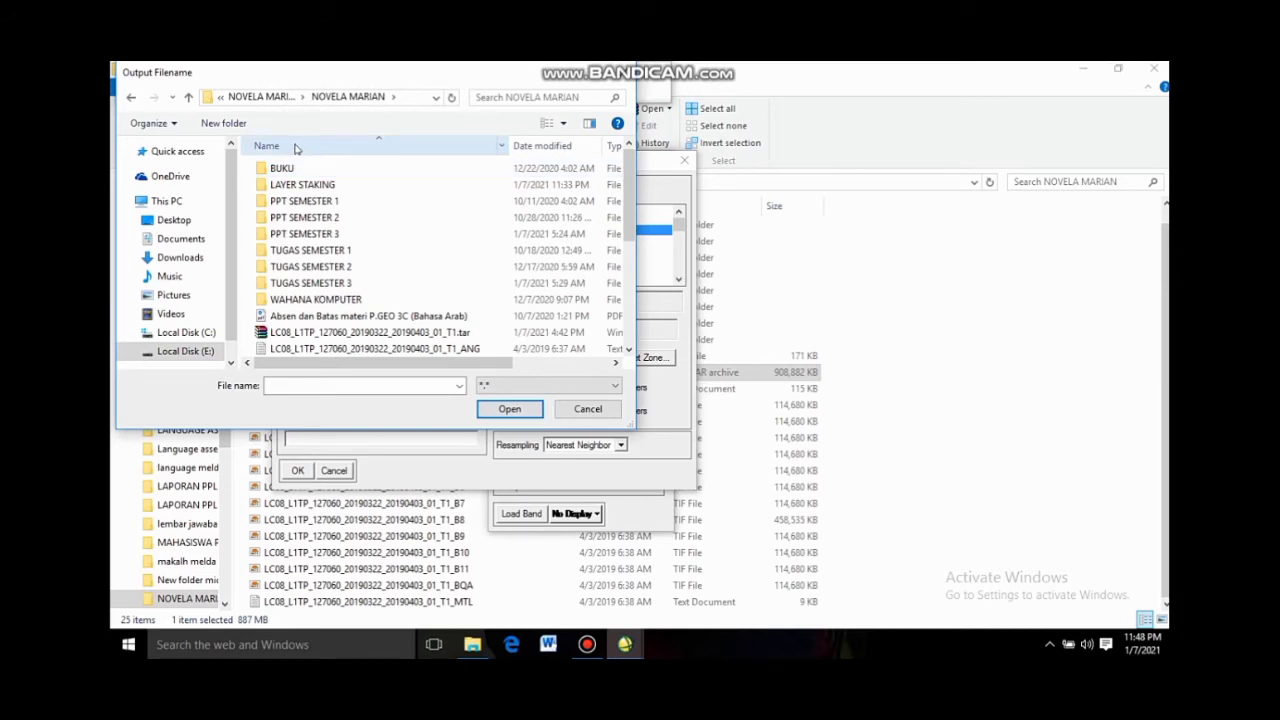
Create a folder named LAYER STACKING in this location and open it
{"action": "left_click", "coordinate": [237, 125]}
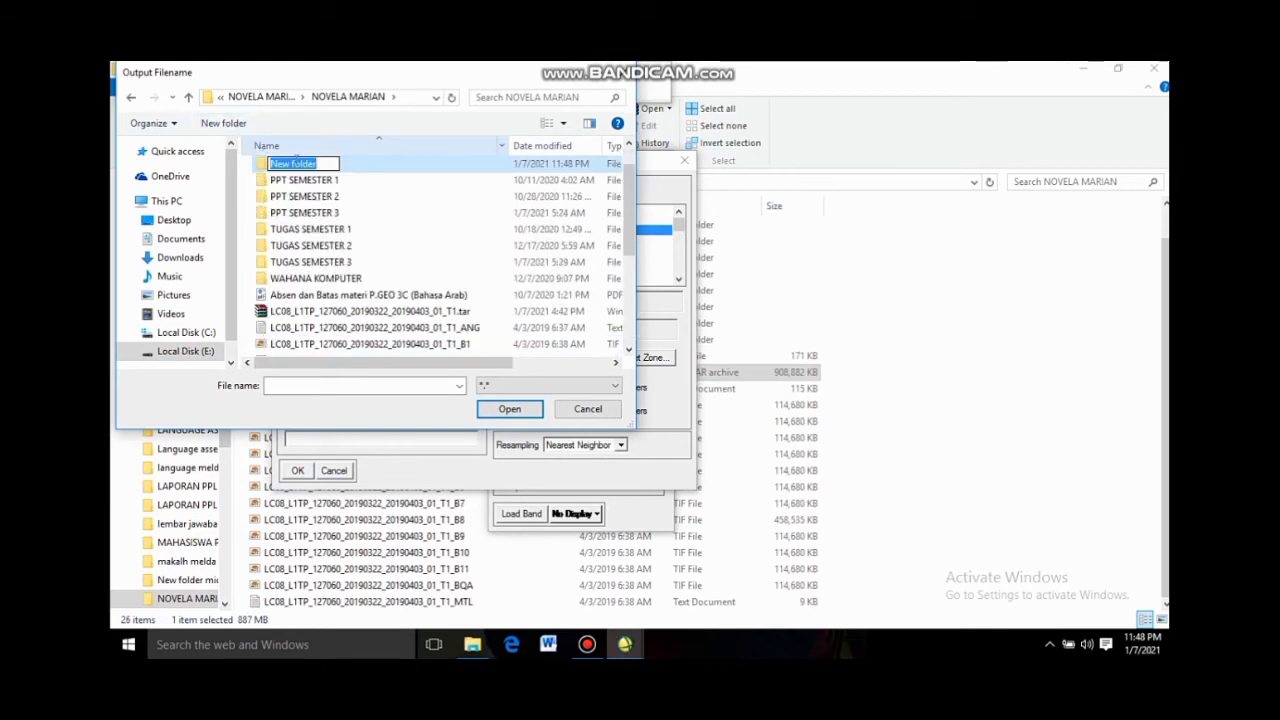
{"action": "type", "text": "LAY"}
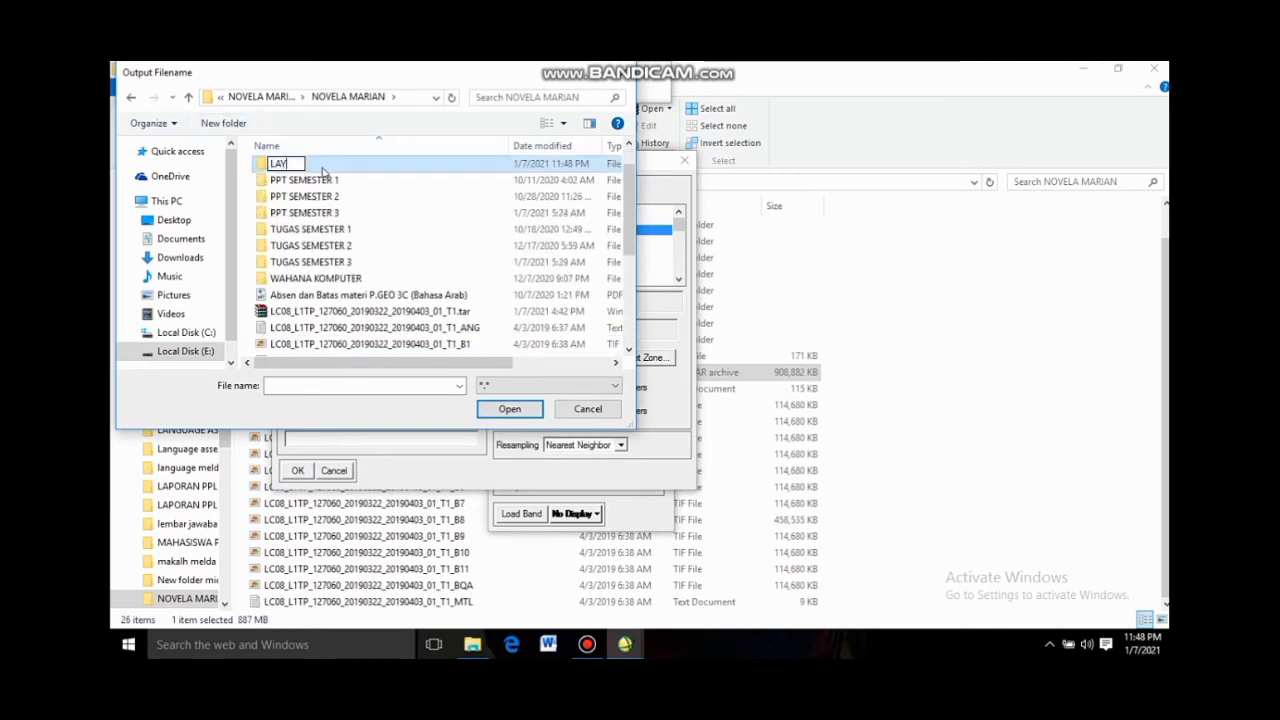
{"action": "type", "text": "ER ST"}
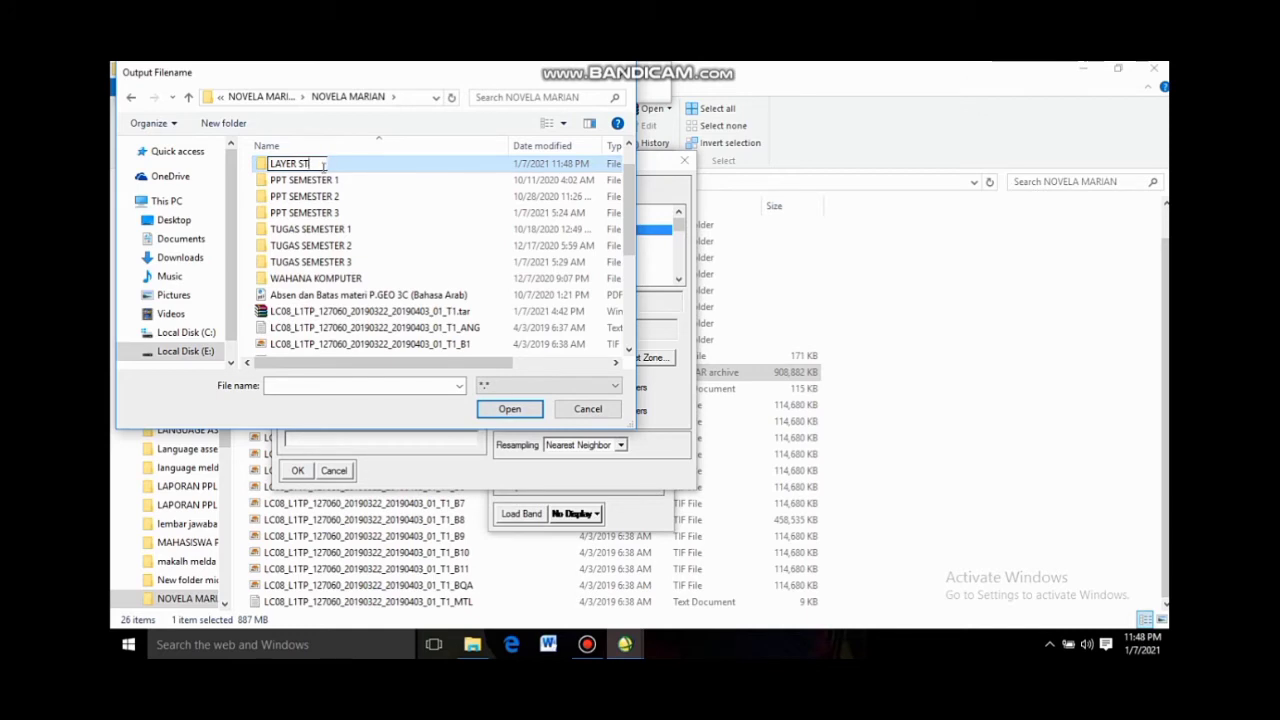
{"action": "type", "text": "ACKING"}
{"action": "key", "text": "Return"}
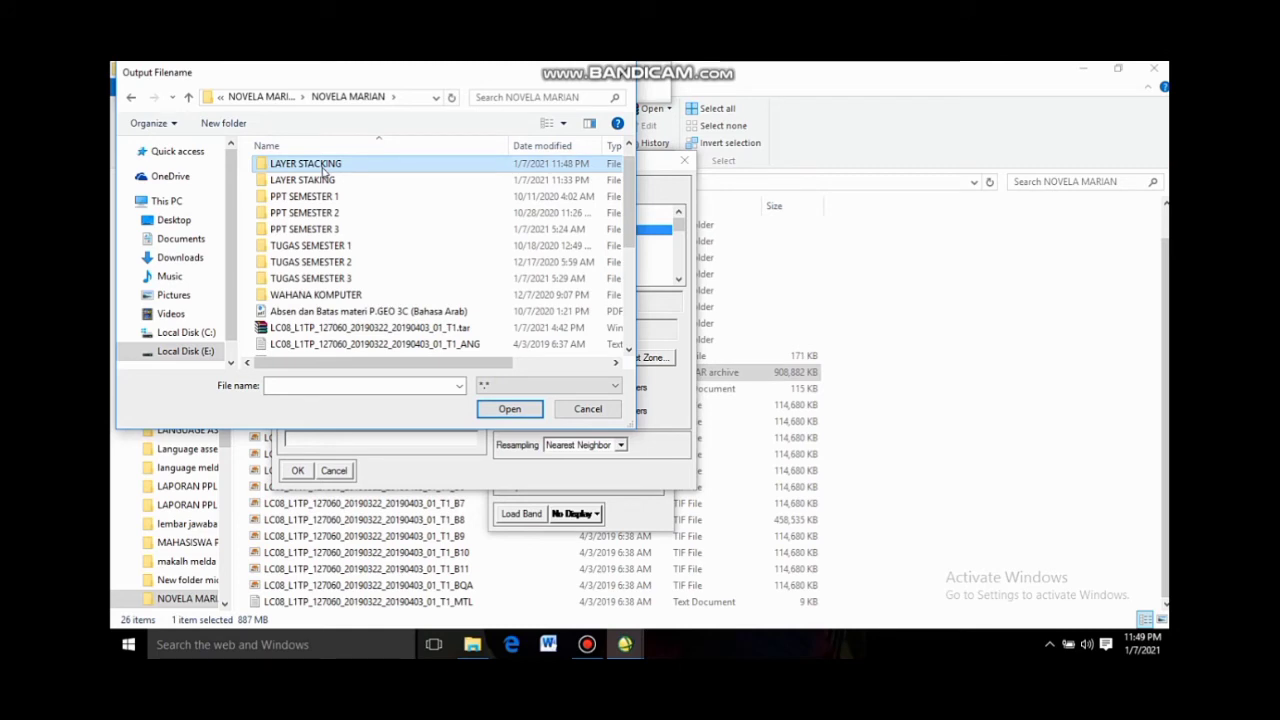
{"action": "double_click", "coordinate": [323, 165]}
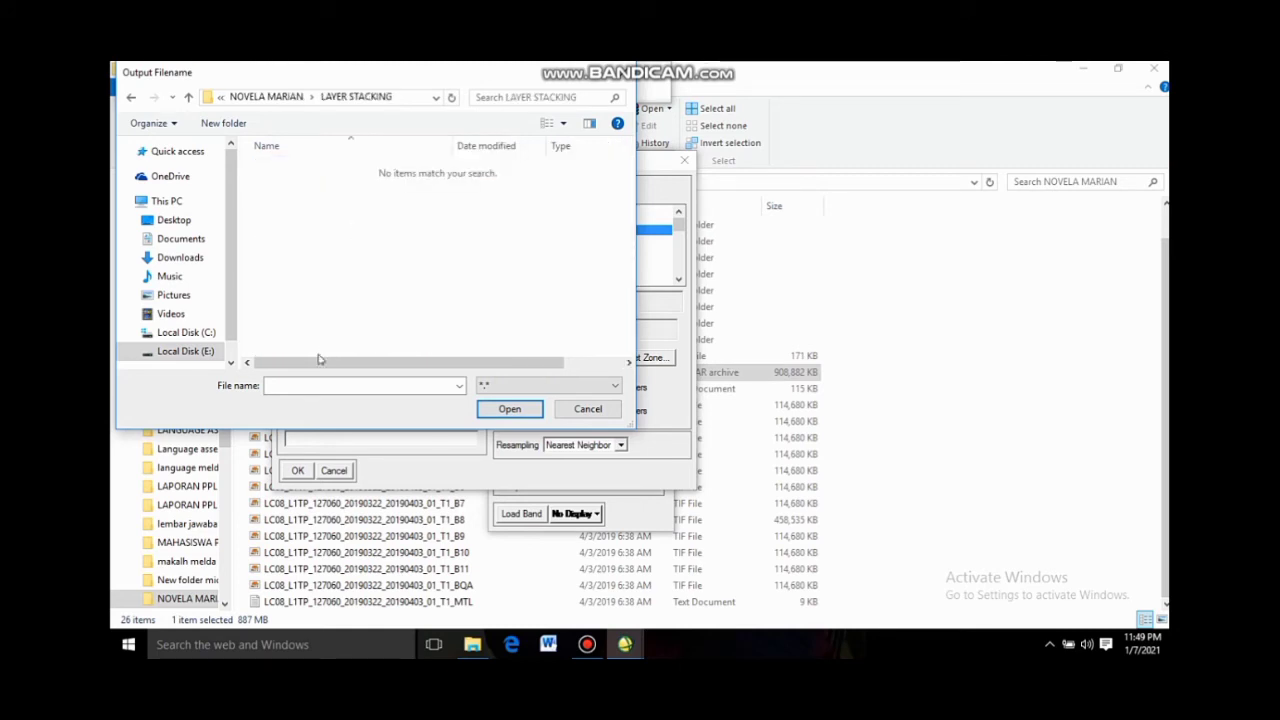
Name the output file LC08 LAYAR STACING PEKANBARU DAN KAMPAR and run the layer stacking
{"action": "left_click", "coordinate": [300, 386]}
{"action": "type", "text": "LC08"}
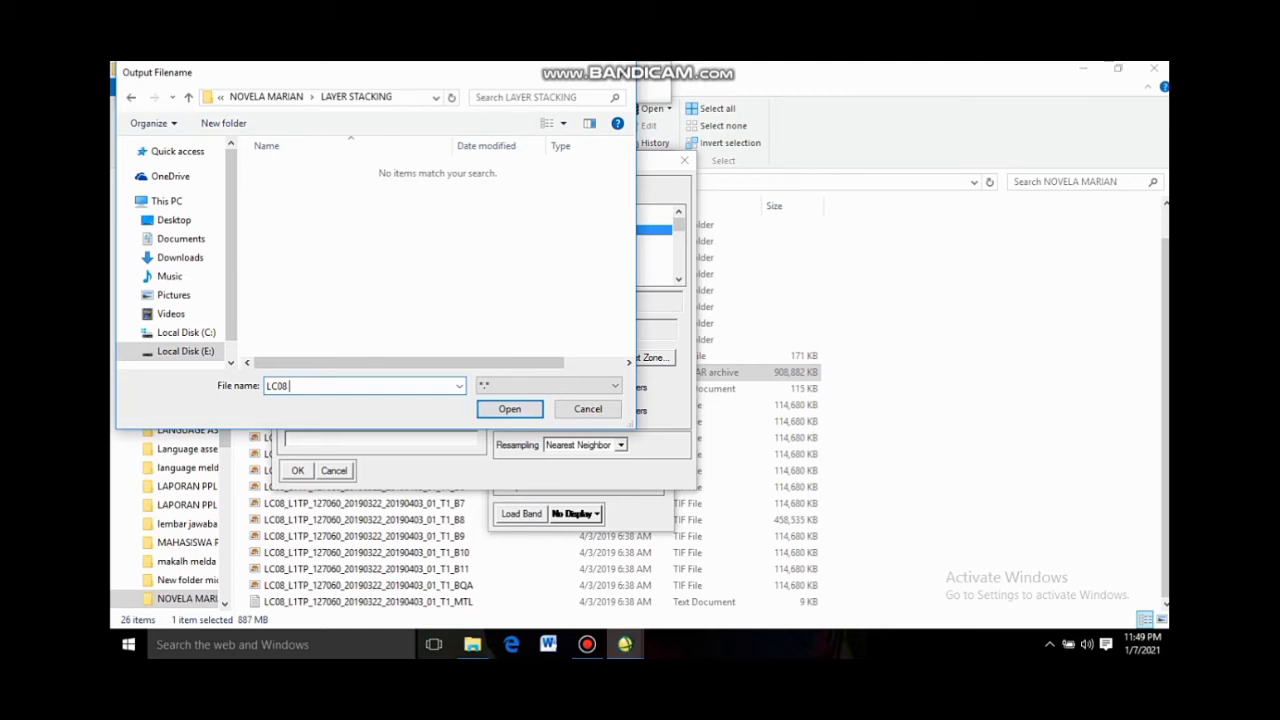
{"action": "type", "text": "LAYAR STACING"}
{"action": "type", "text": "PEKANBARU "}
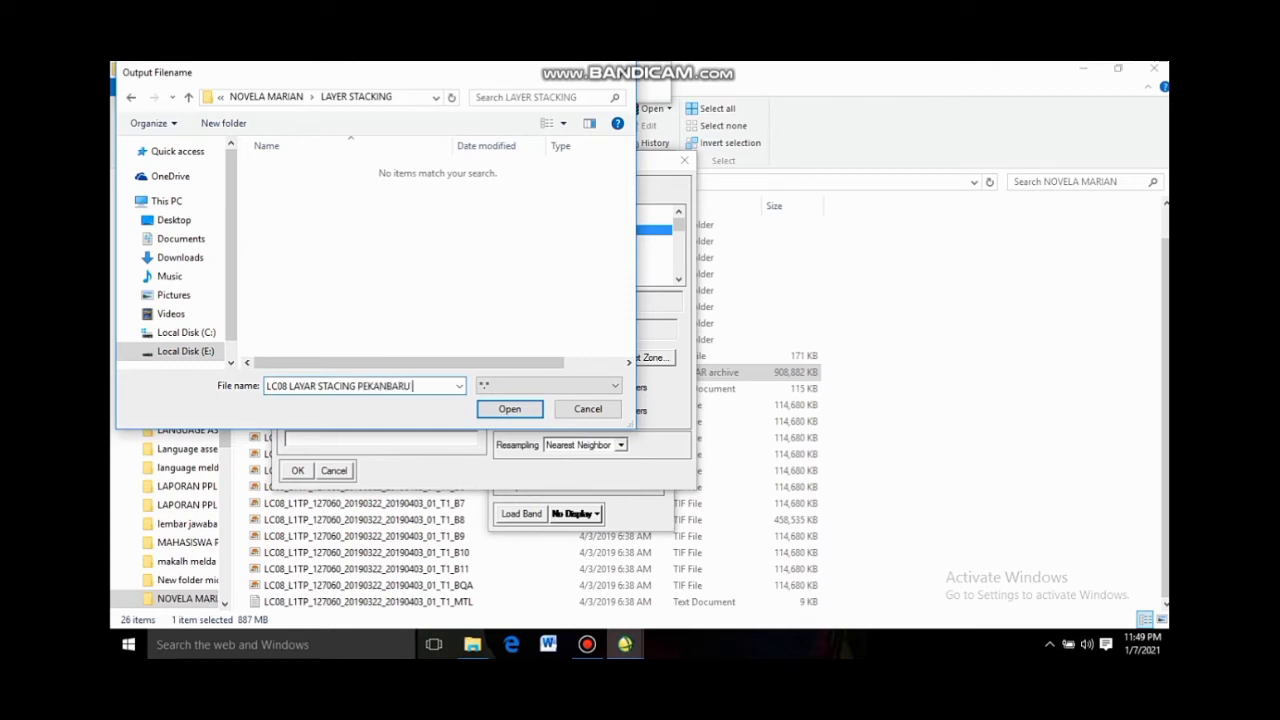
{"action": "type", "text": "DAN KAMPAR"}
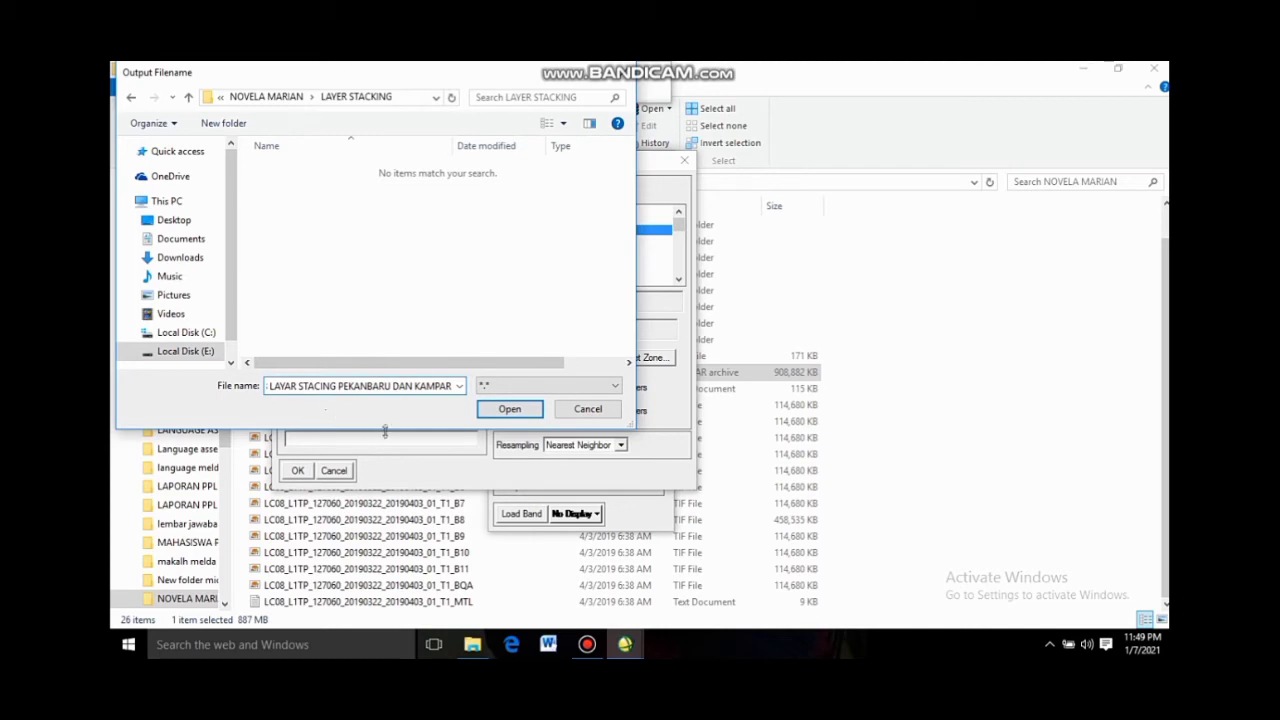
{"action": "left_click", "coordinate": [492, 407]}
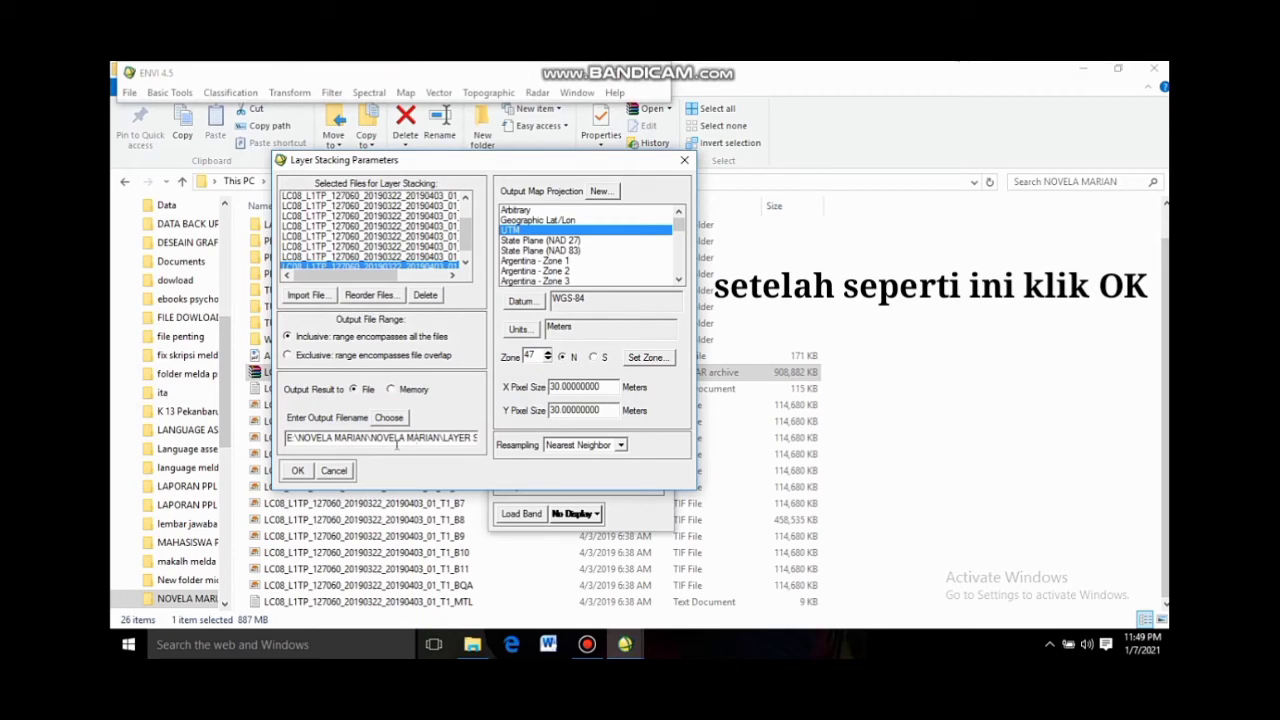
{"action": "left_click", "coordinate": [299, 471]}
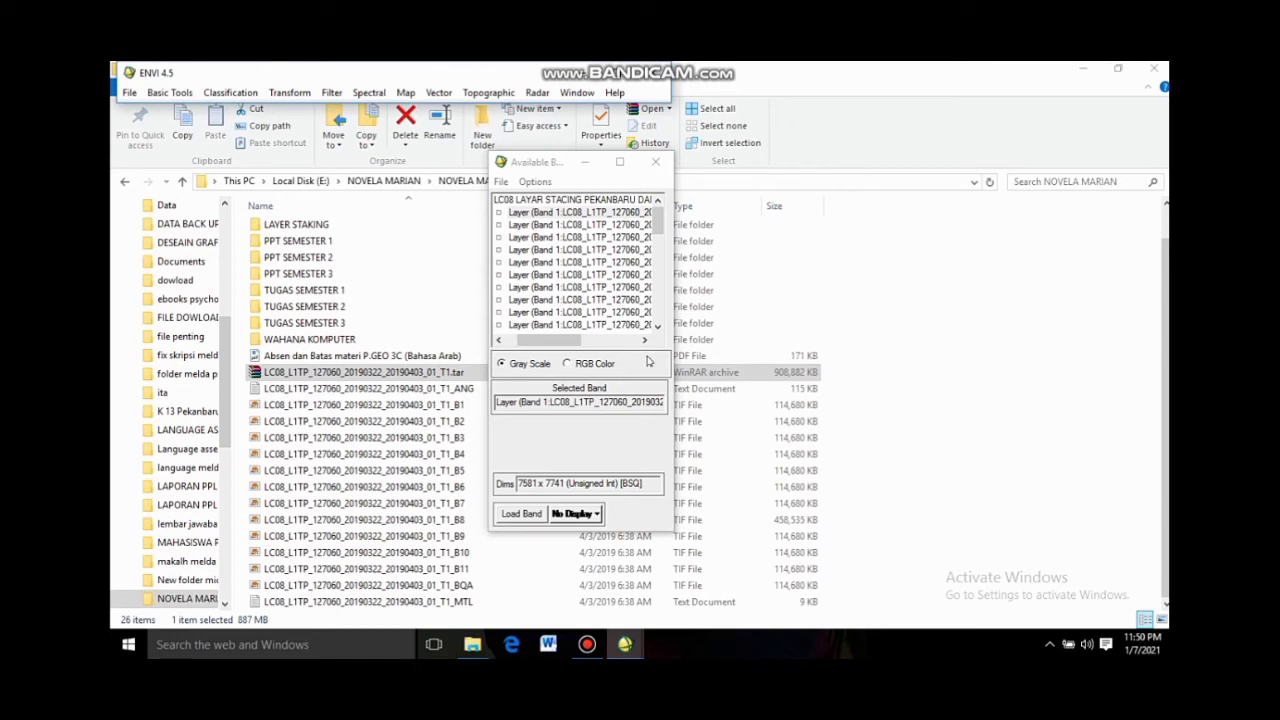
Look through the available bands and switch to File Explorer to check the output files in the LAYER STACKING folder
{"action": "left_click_drag", "start_coordinate": [658, 222], "coordinate": [658, 306]}
{"action": "left_click_drag", "start_coordinate": [1166, 342], "coordinate": [1165, 300]}
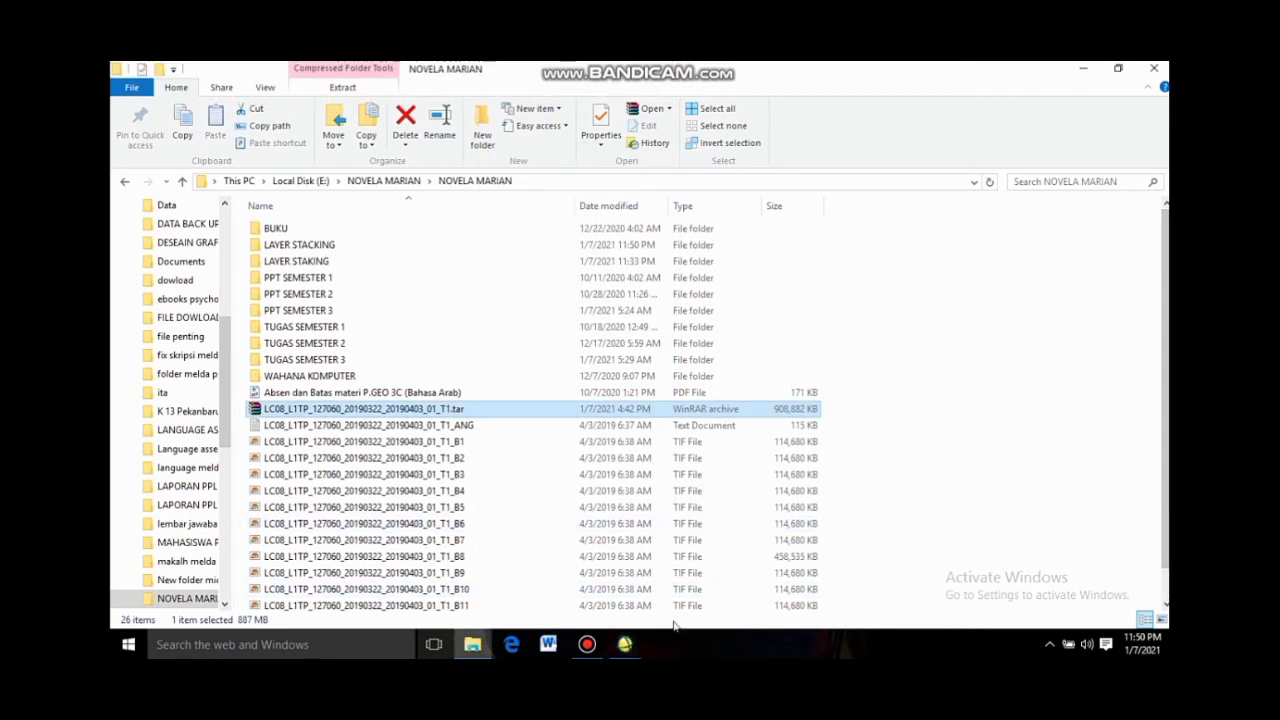
{"action": "double_click", "coordinate": [318, 245]}
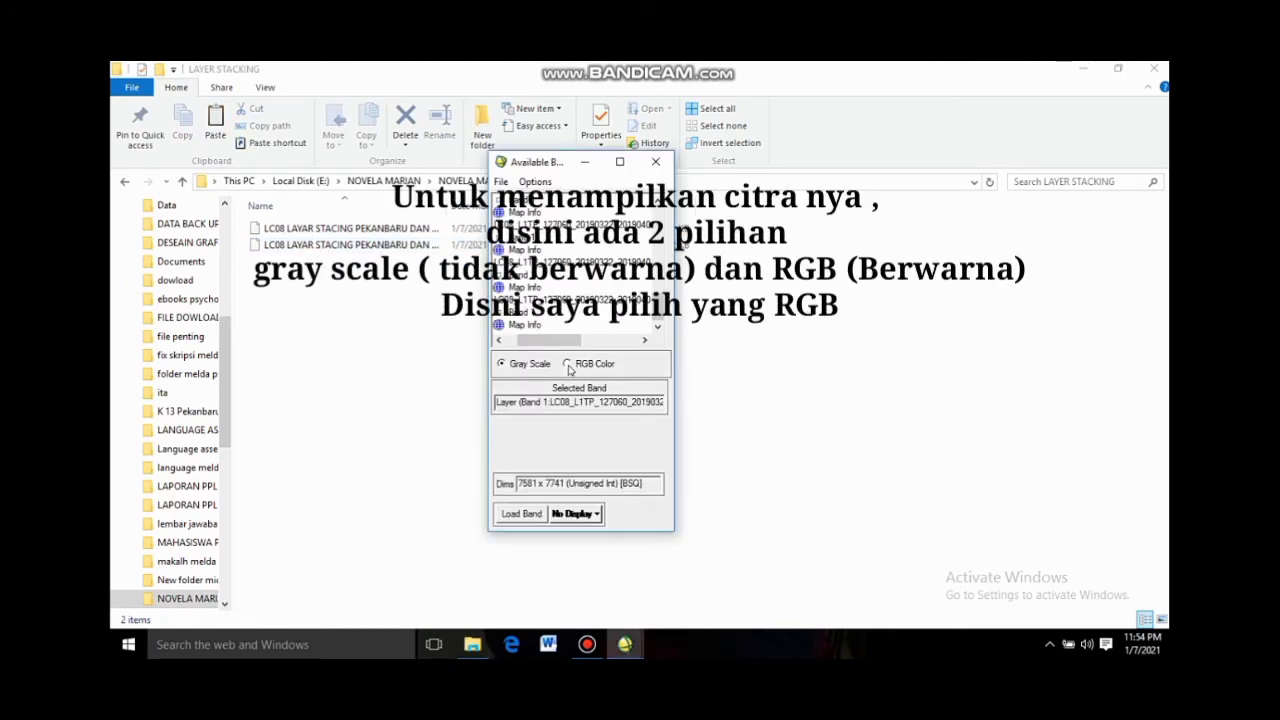
In ENVI's available bands, choose RGB Color and assign the B4 file to red, B3 to green and B2 to blue
{"action": "left_click", "coordinate": [570, 367]}
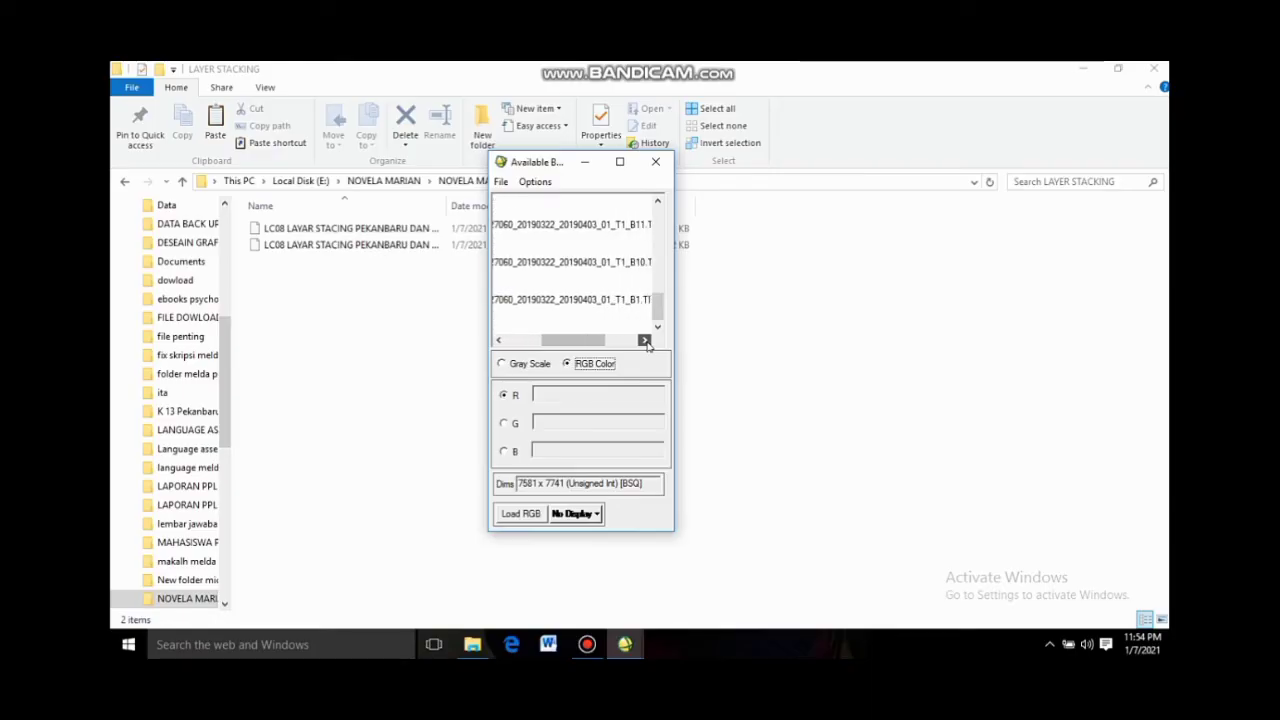
{"action": "left_click", "coordinate": [645, 340]}
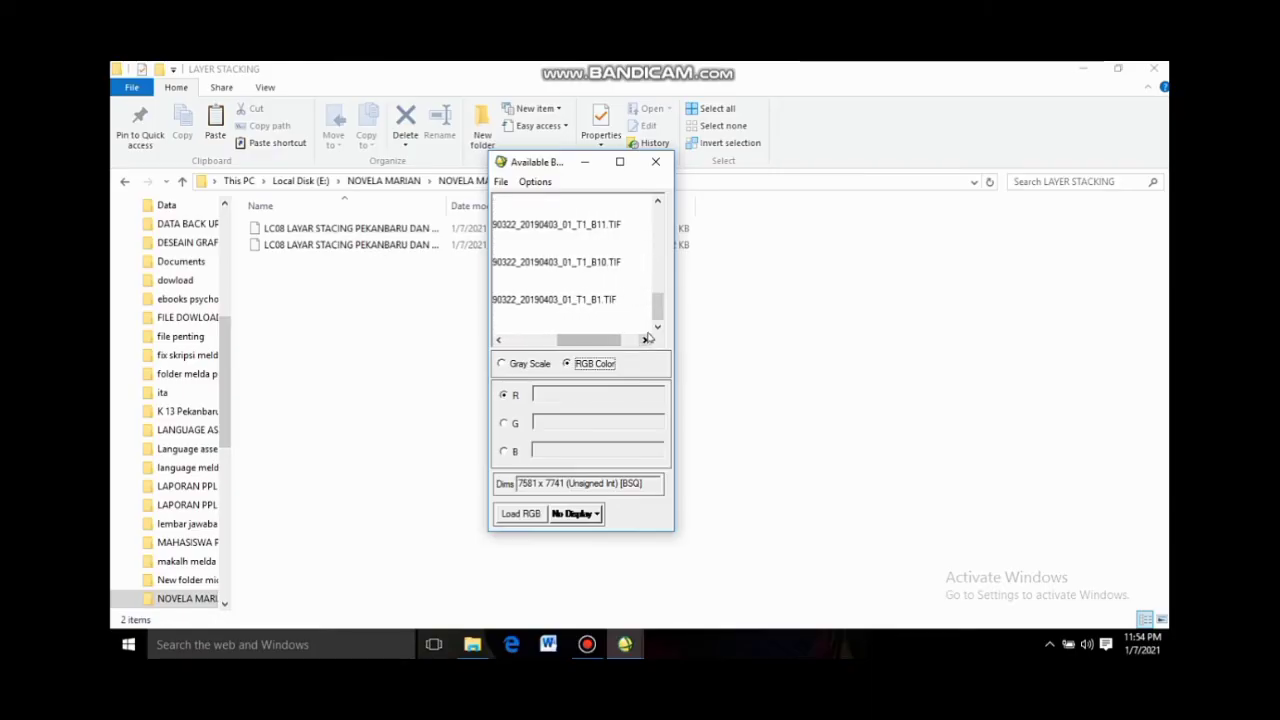
{"action": "mouse_move", "coordinate": [659, 313]}
{"action": "left_mouse_down"}
{"action": "mouse_move", "coordinate": [659, 267]}
{"action": "mouse_move", "coordinate": [658, 290]}
{"action": "left_mouse_up"}
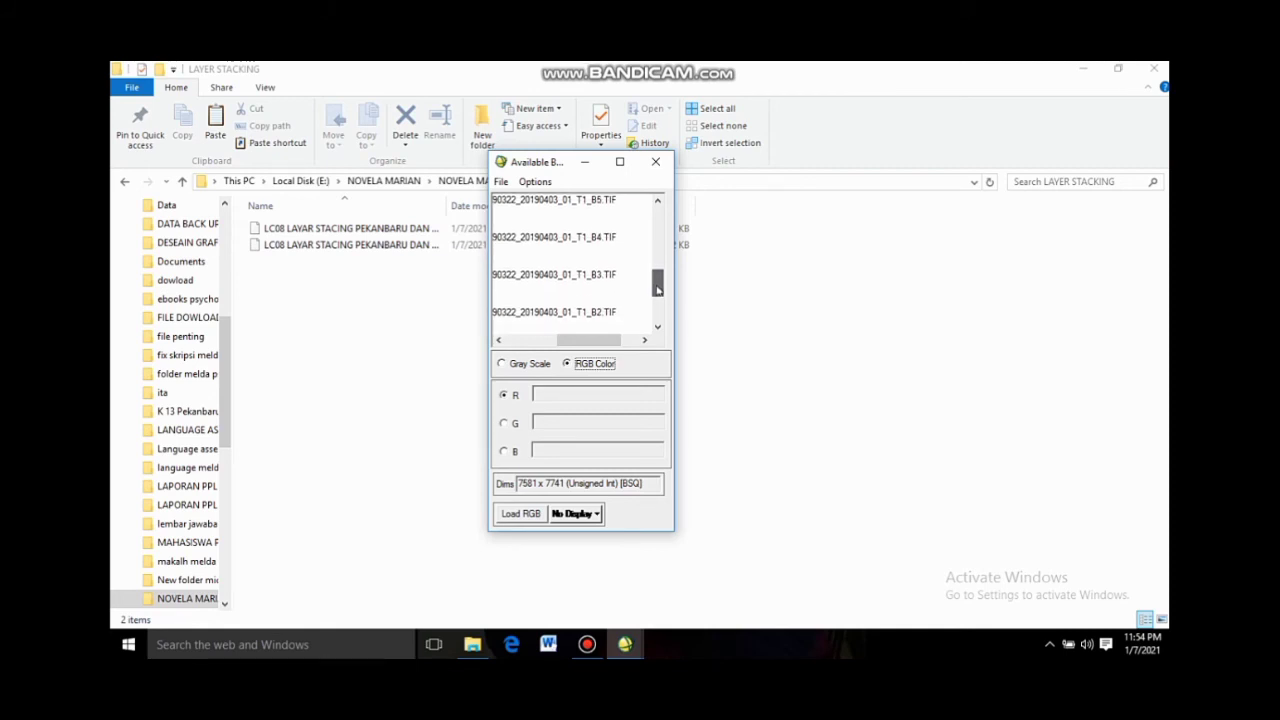
{"action": "left_click", "coordinate": [579, 241]}
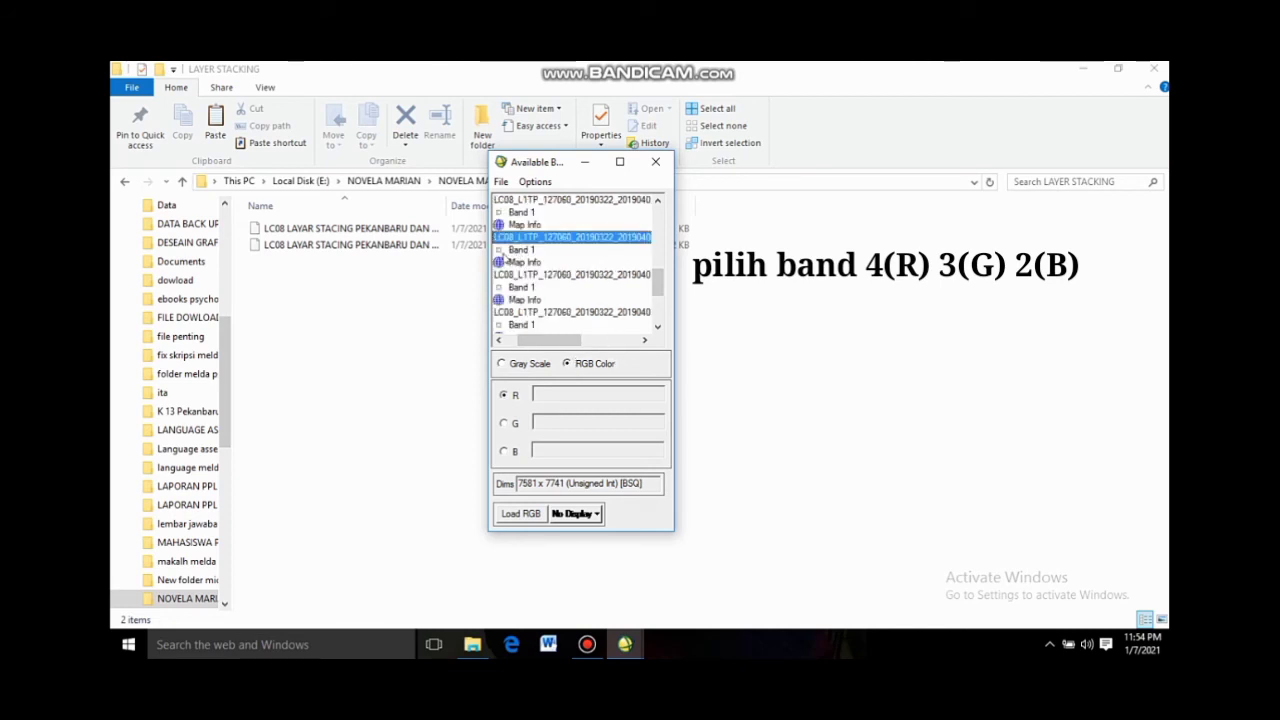
{"action": "left_click", "coordinate": [503, 250]}
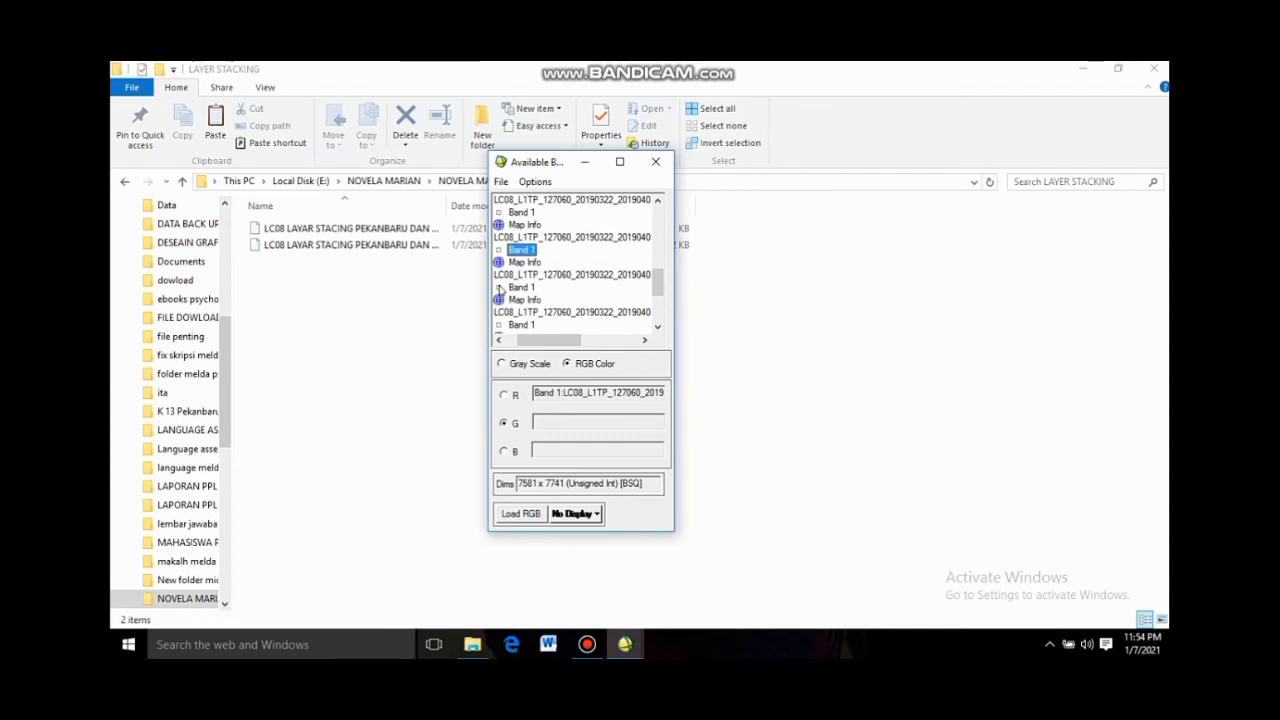
{"action": "left_click", "coordinate": [500, 289]}
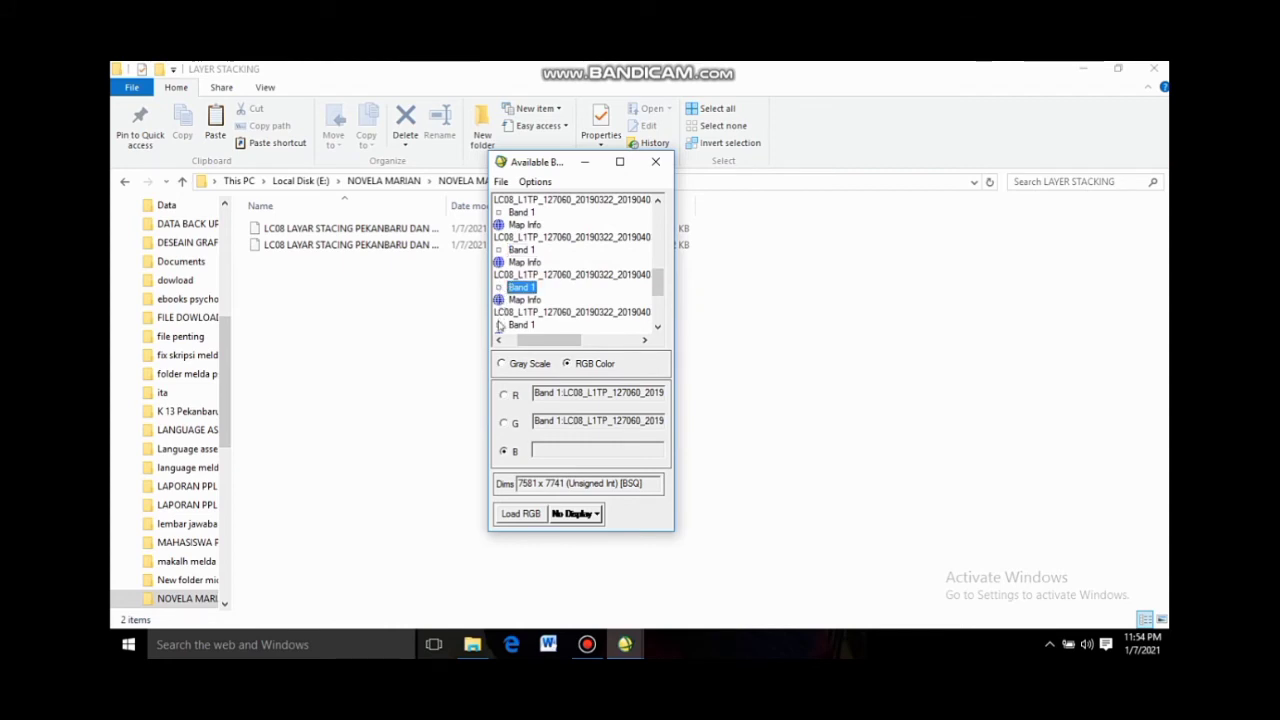
{"action": "left_click", "coordinate": [500, 325]}
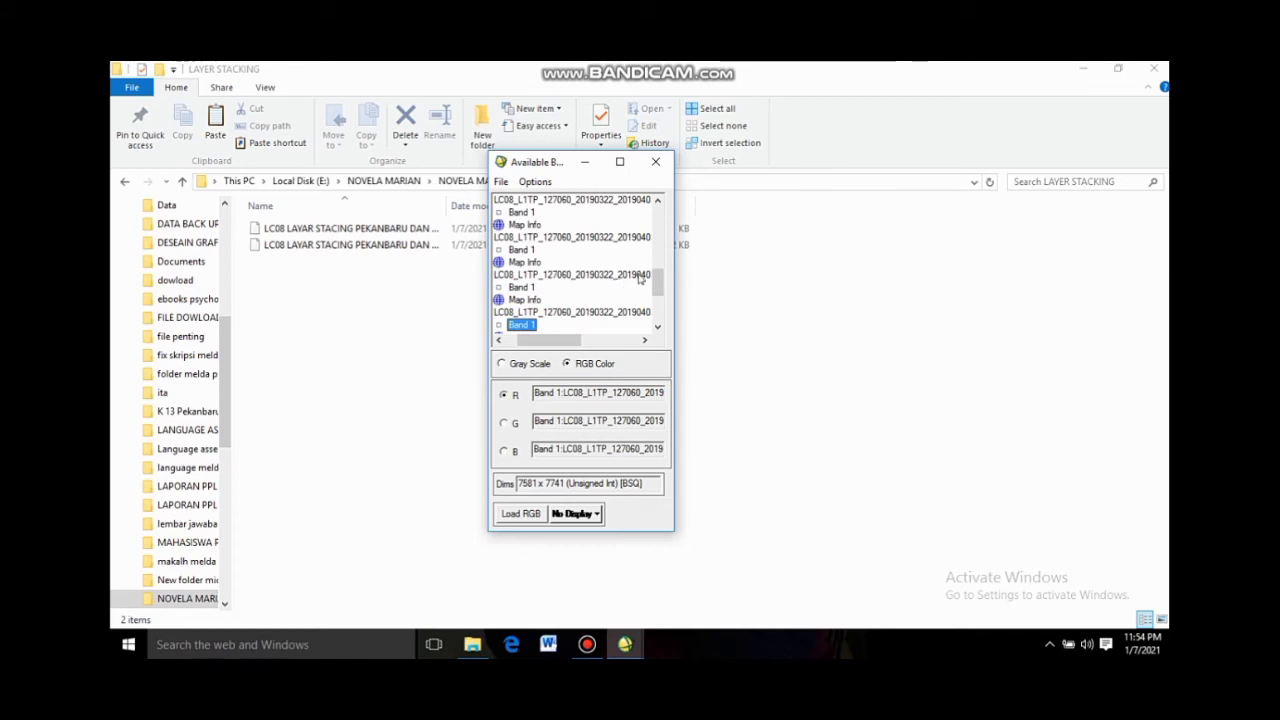
Check the band file names, load the RGB composite into a display and view other areas of the image
{"action": "left_click", "coordinate": [645, 340]}
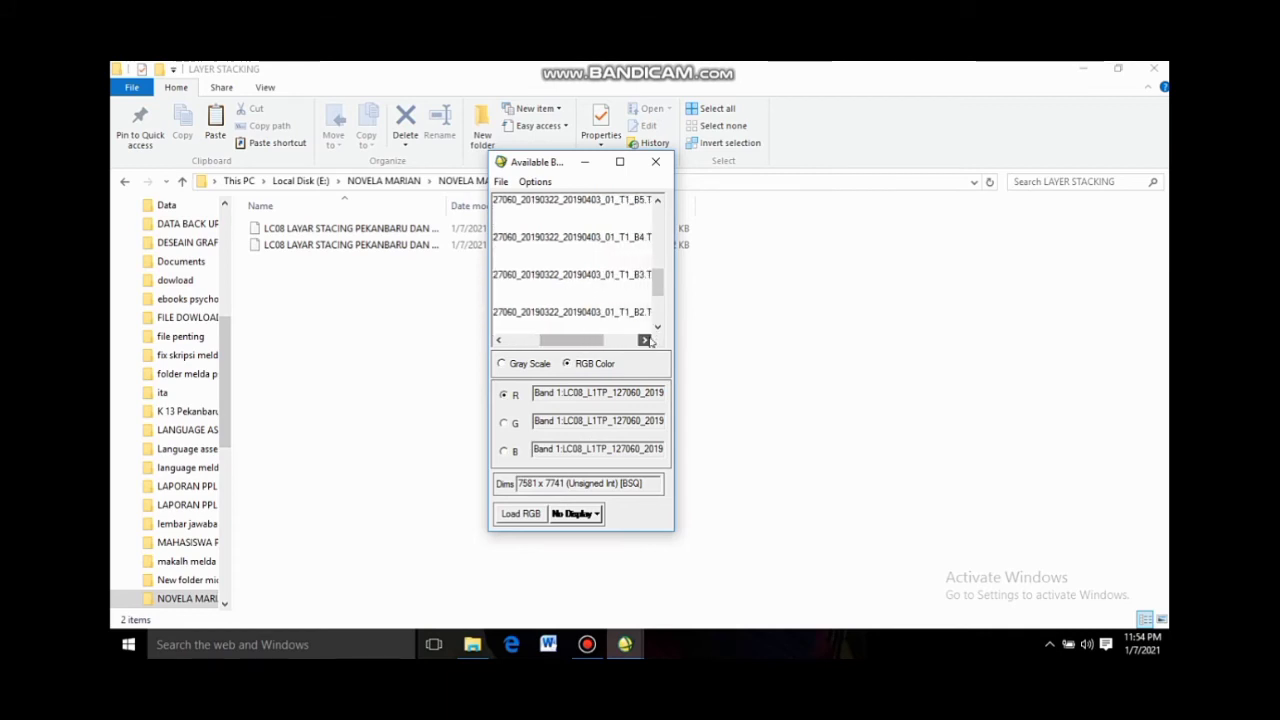
{"action": "left_click", "coordinate": [648, 341]}
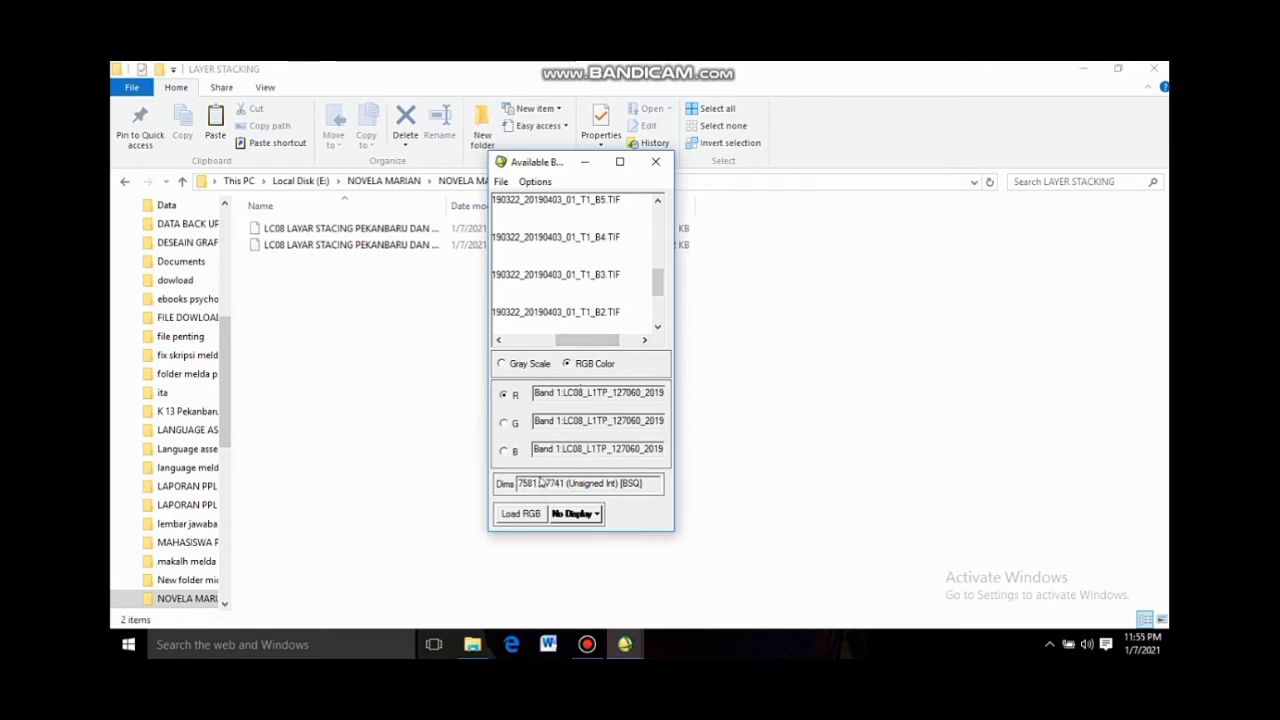
{"action": "left_click", "coordinate": [519, 514]}
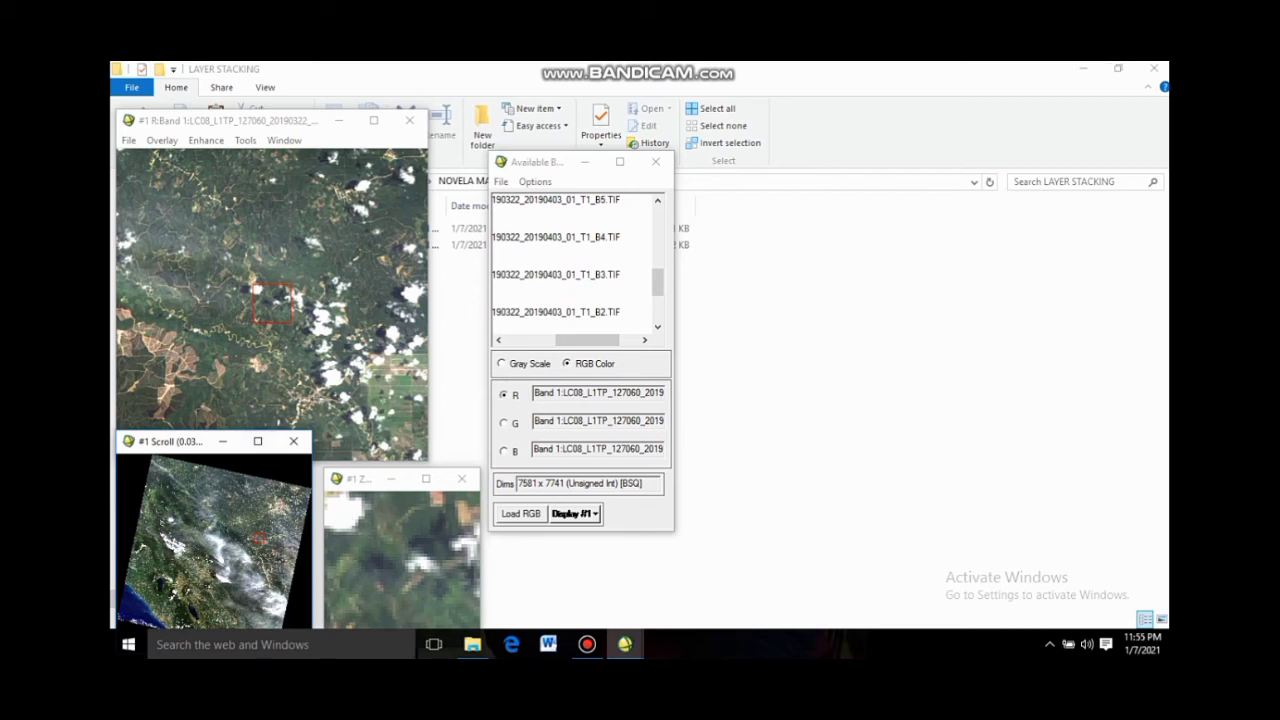
{"action": "left_click", "coordinate": [176, 366]}
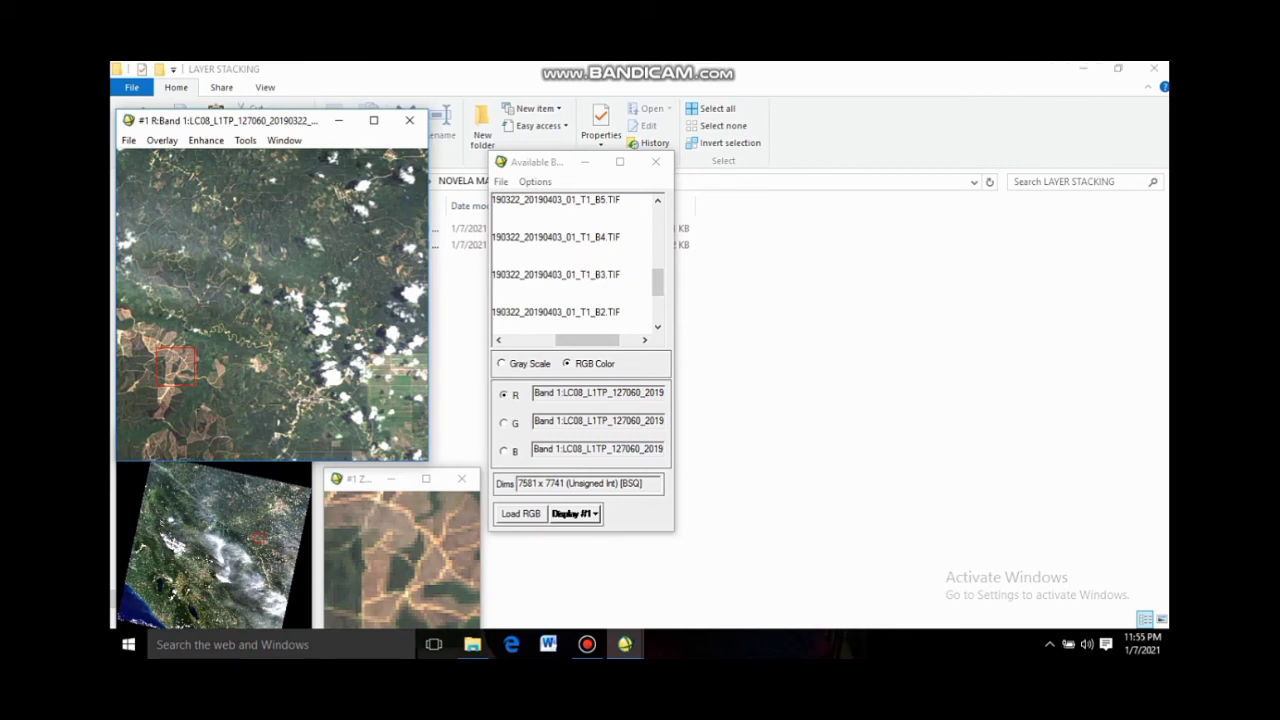
{"action": "left_click_drag", "start_coordinate": [224, 529], "coordinate": [199, 531]}
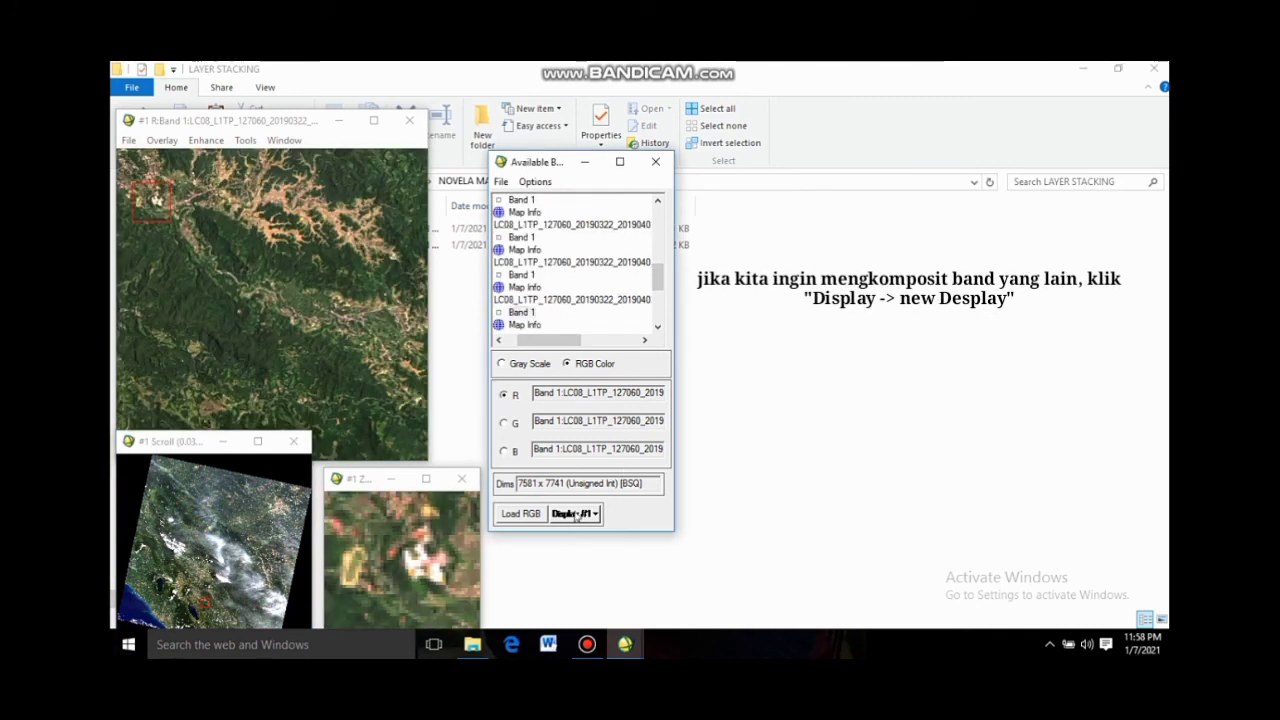
Create a new display for another composite and check the band file names in the list of available bands
{"action": "left_click", "coordinate": [576, 514]}
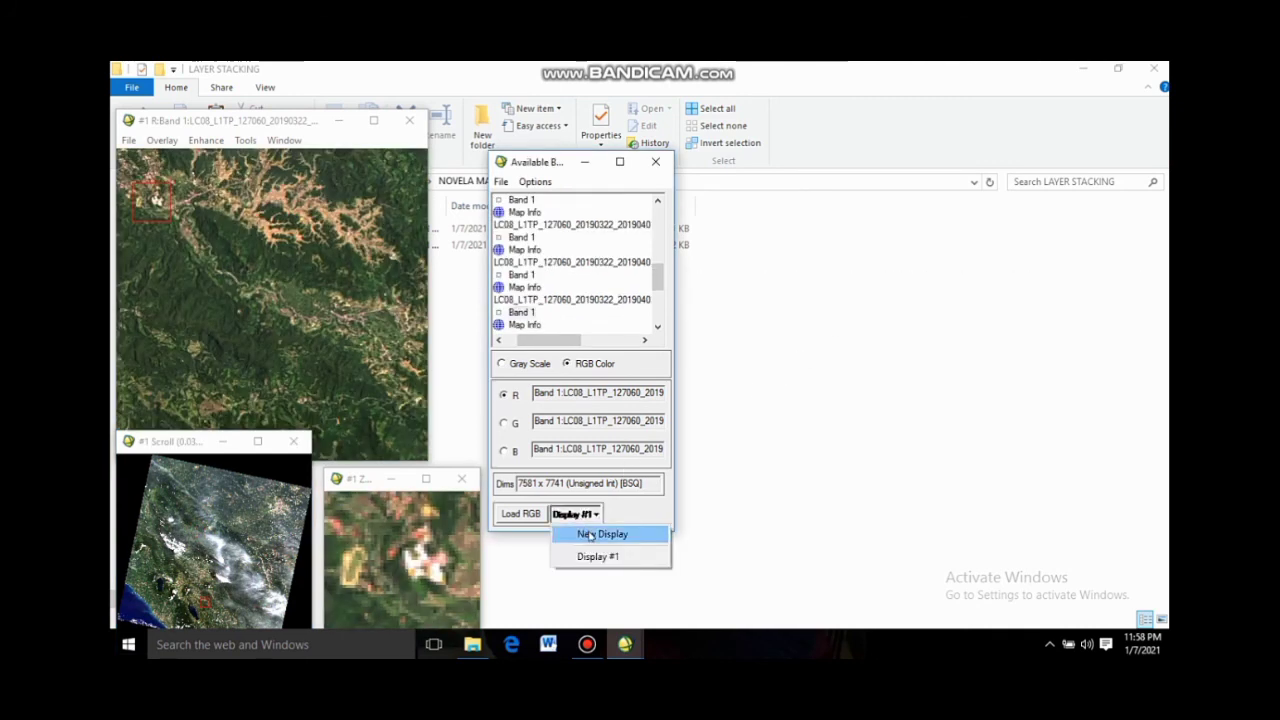
{"action": "left_click", "coordinate": [589, 535]}
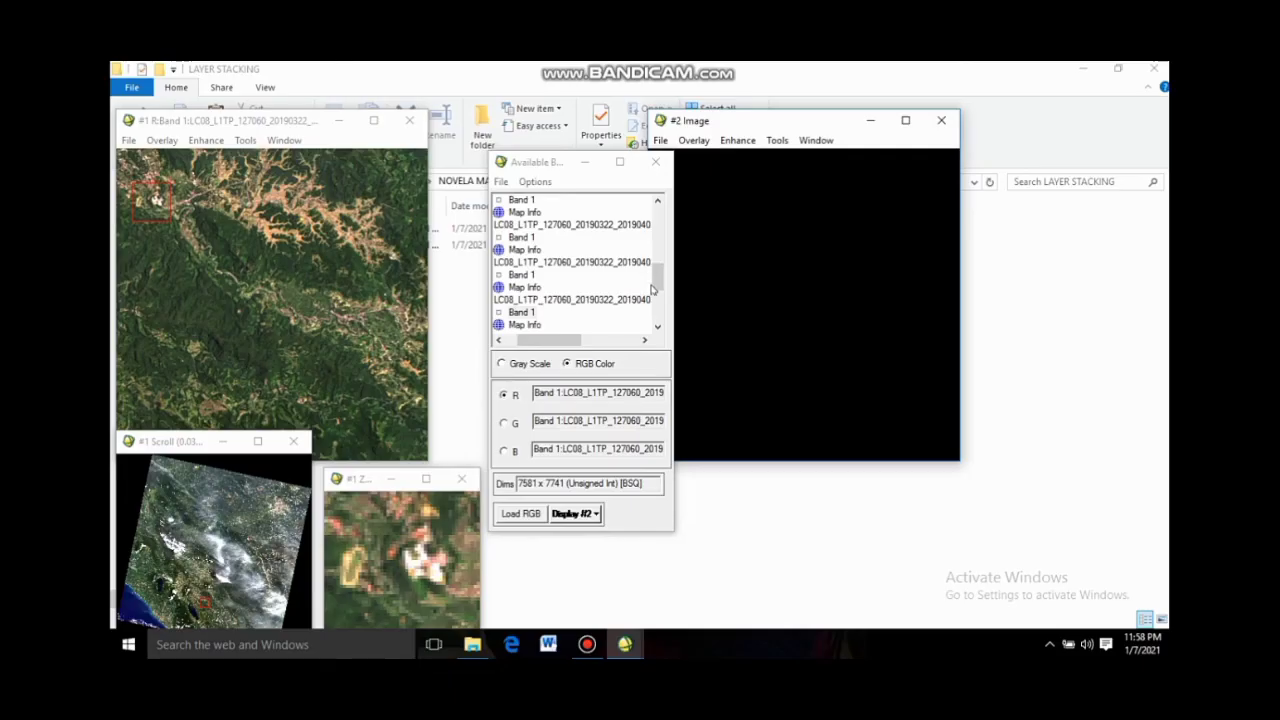
{"action": "left_click", "coordinate": [645, 341]}
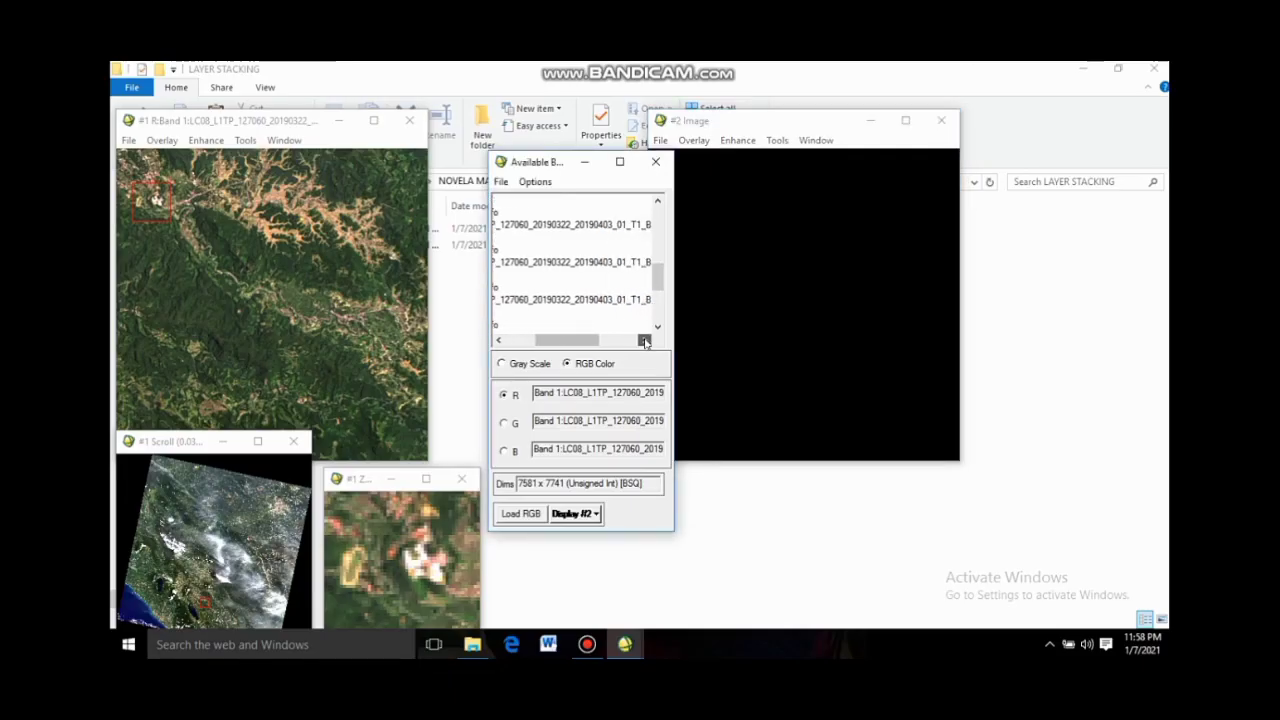
{"action": "left_click", "coordinate": [555, 225]}
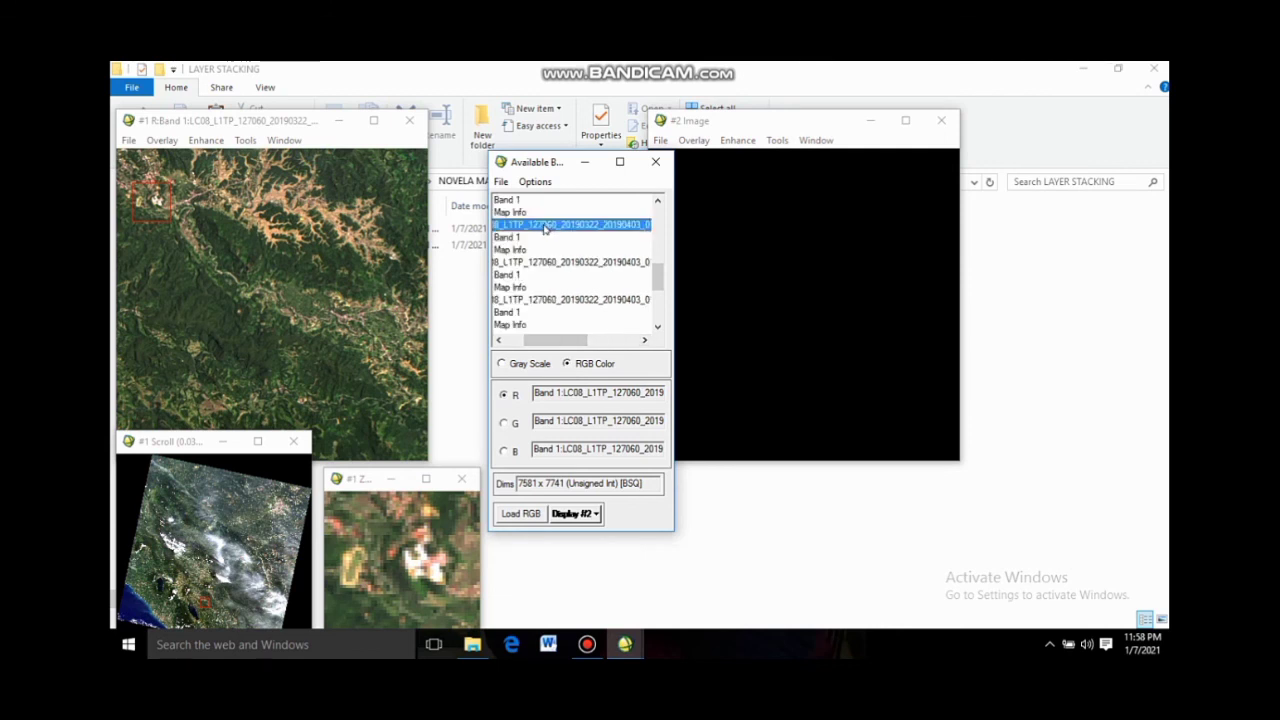
{"action": "left_click", "coordinate": [505, 340]}
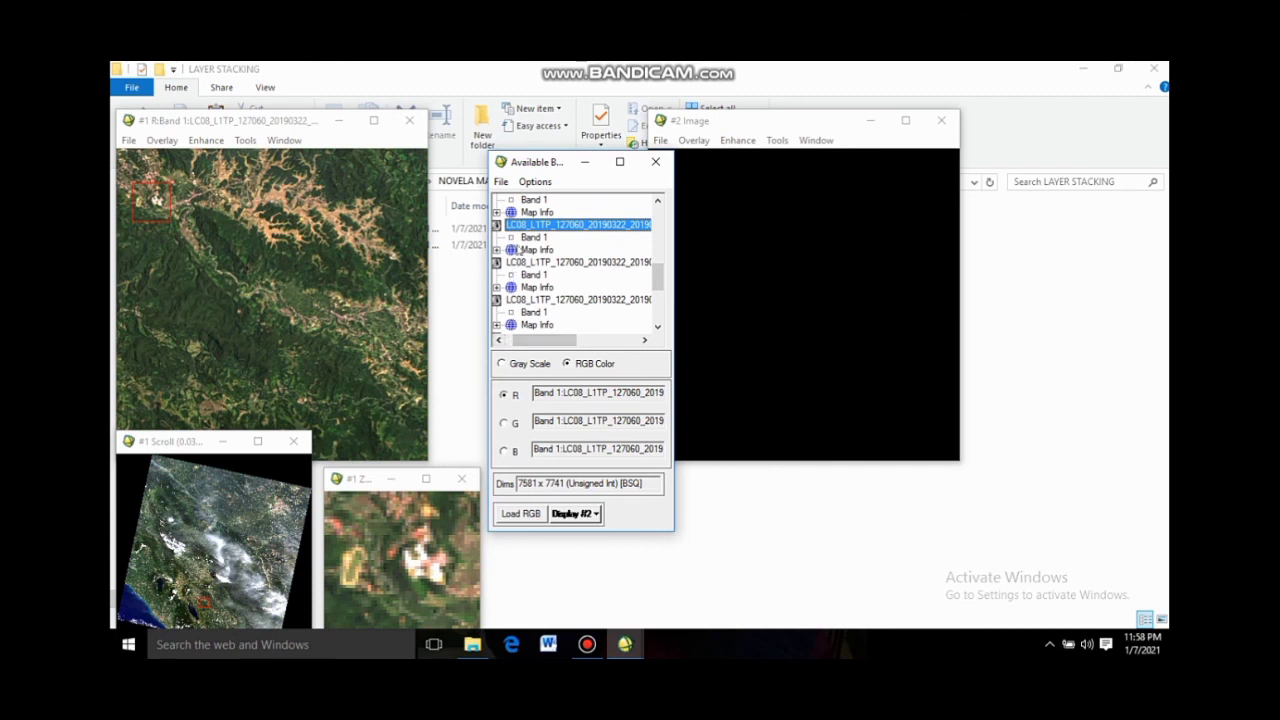
Assign Band 1 of the three consecutive listed LC08 files to red, green and blue in order, and load the RGB composite into Display #2
{"action": "left_click", "coordinate": [511, 237]}
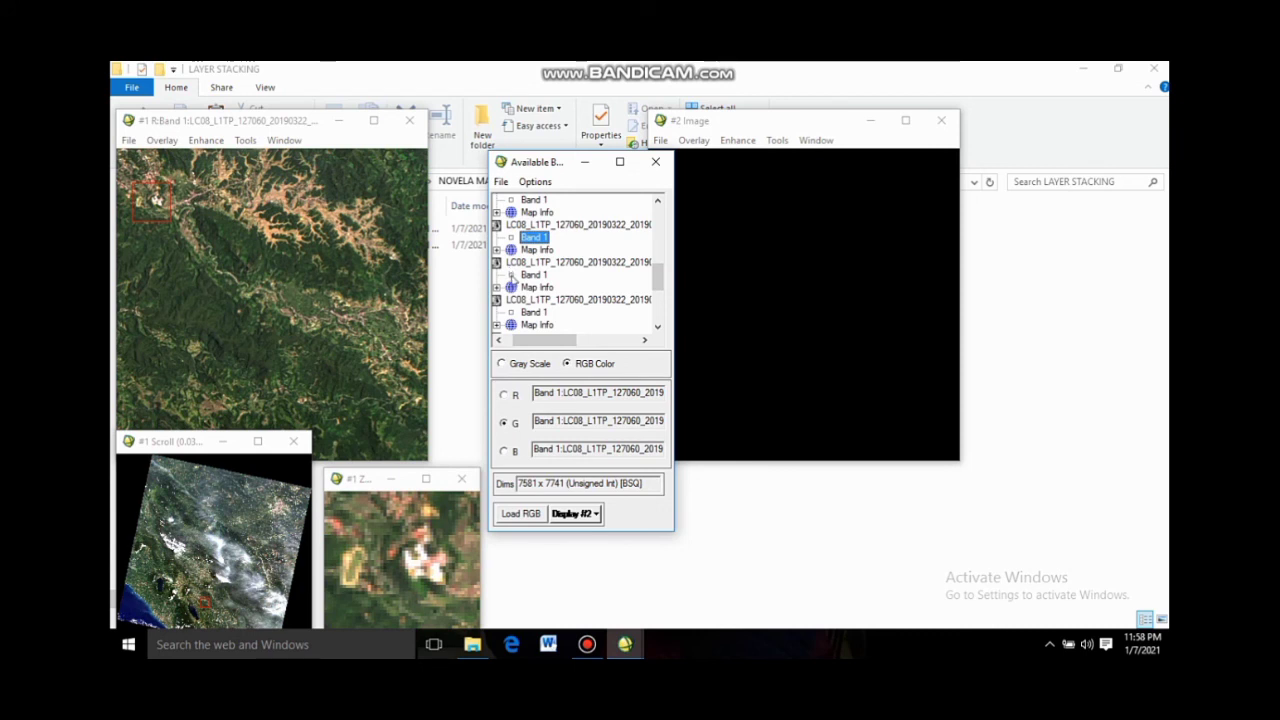
{"action": "left_click", "coordinate": [512, 275]}
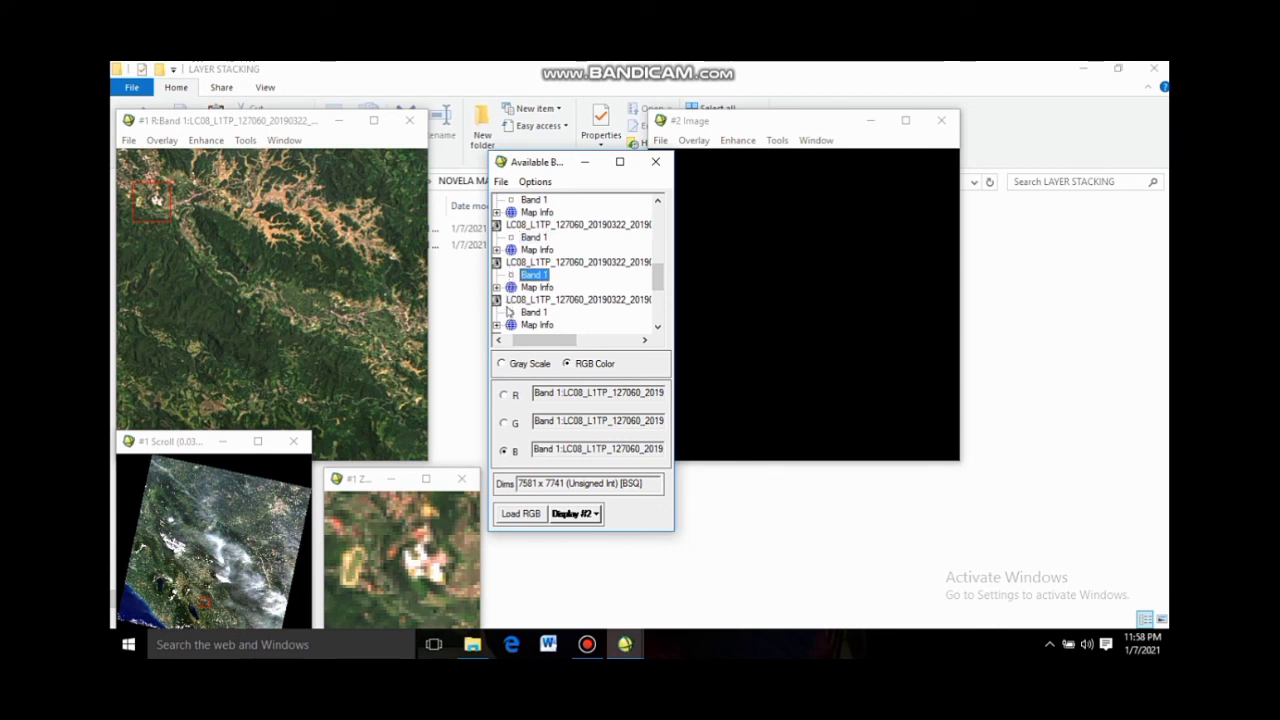
{"action": "left_click", "coordinate": [512, 313]}
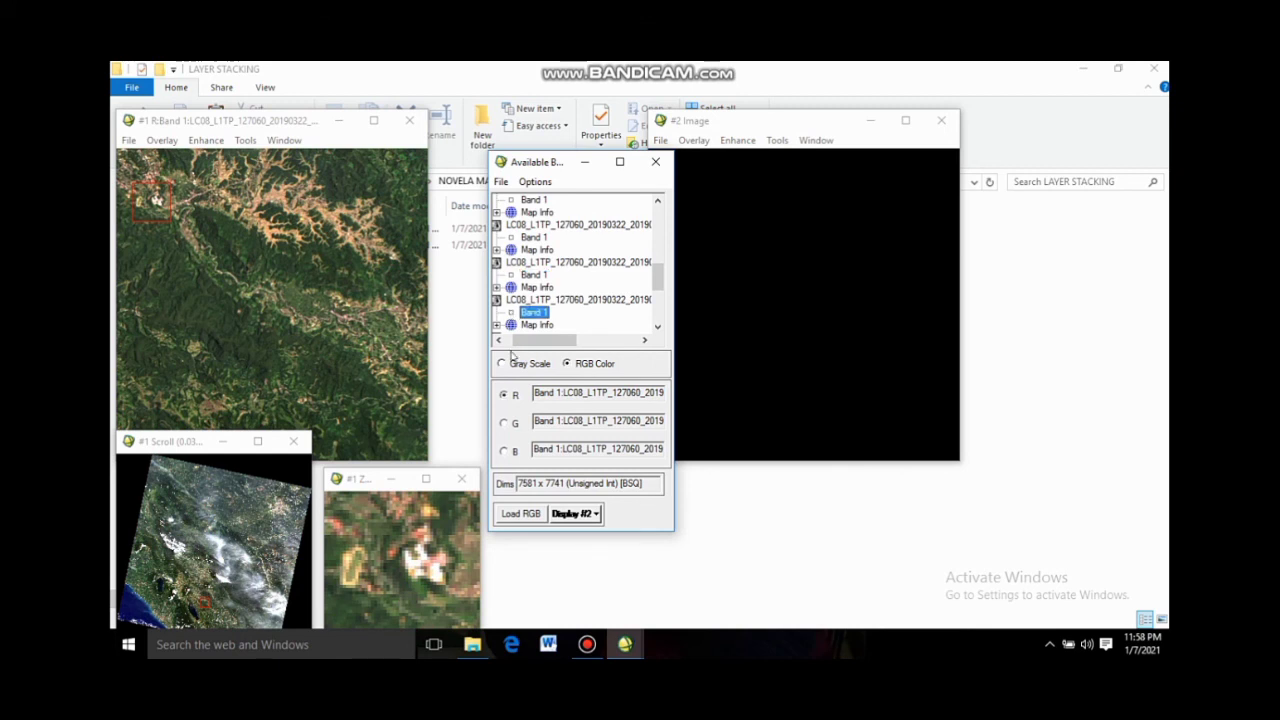
{"action": "left_click", "coordinate": [512, 515]}
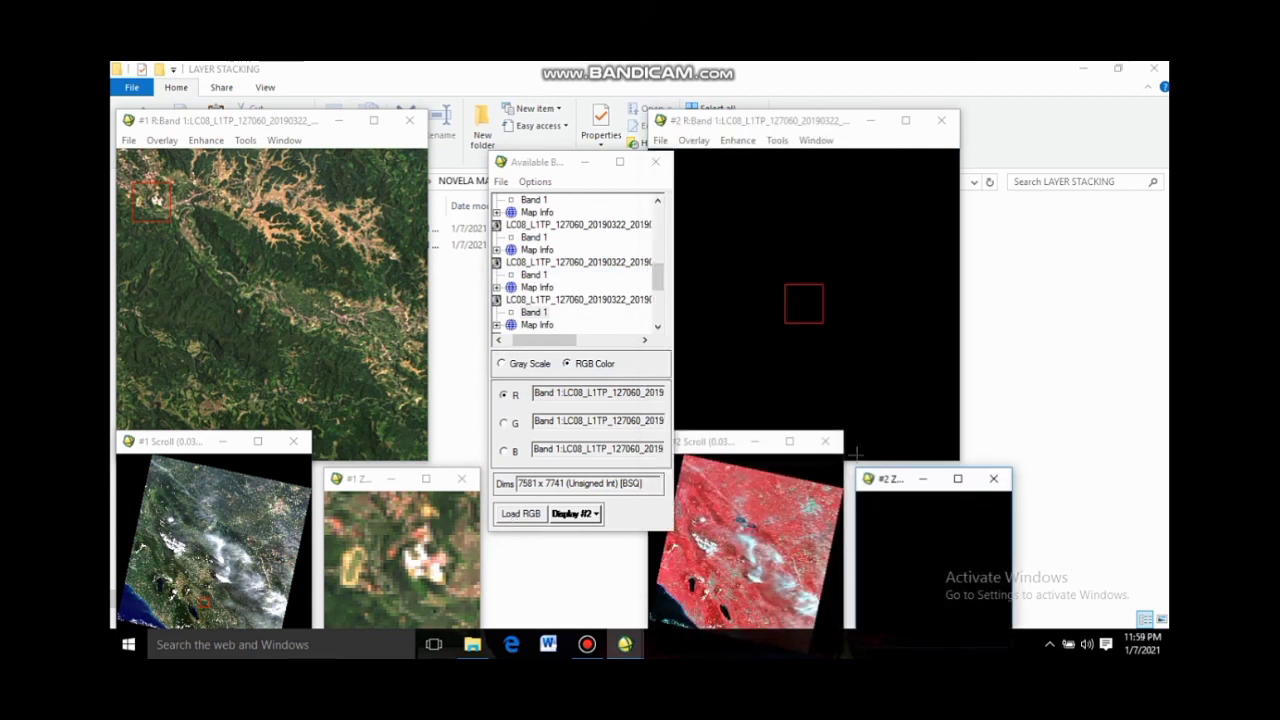
Move the Display #2 image window clear of the band list and view other areas of the new composite
{"action": "left_click_drag", "start_coordinate": [836, 121], "coordinate": [952, 84]}
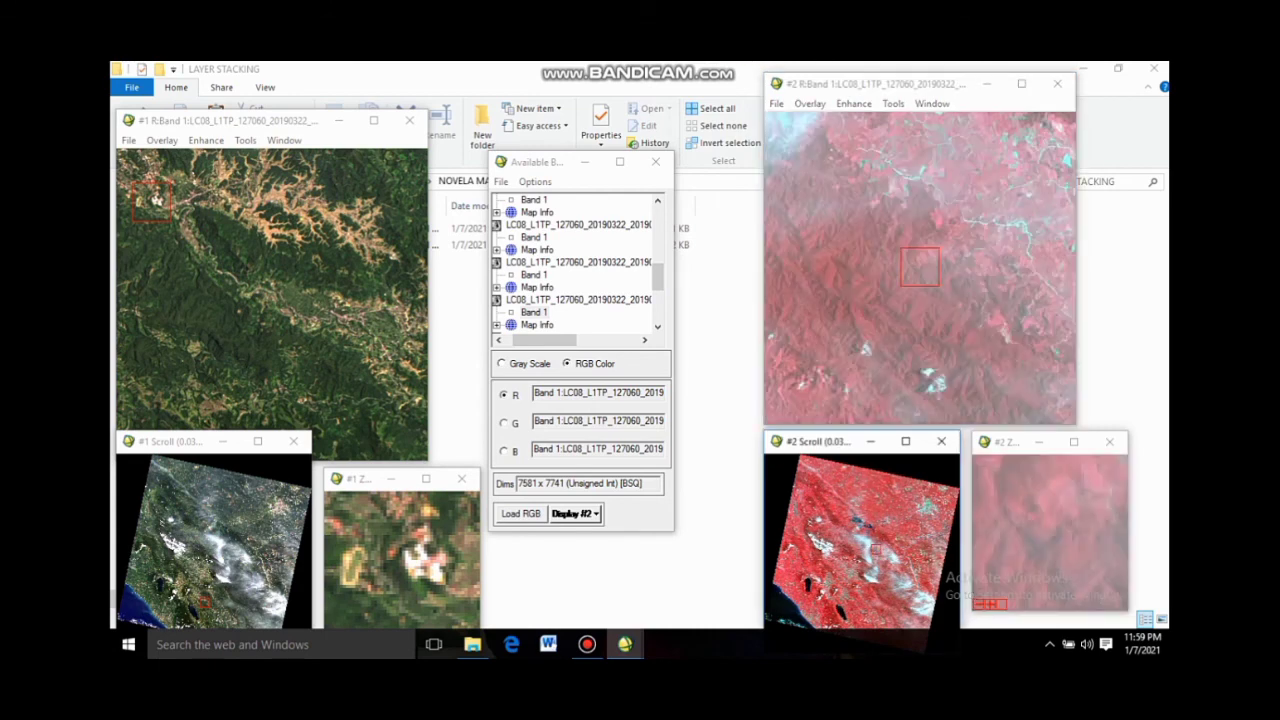
{"action": "left_click", "coordinate": [874, 520]}
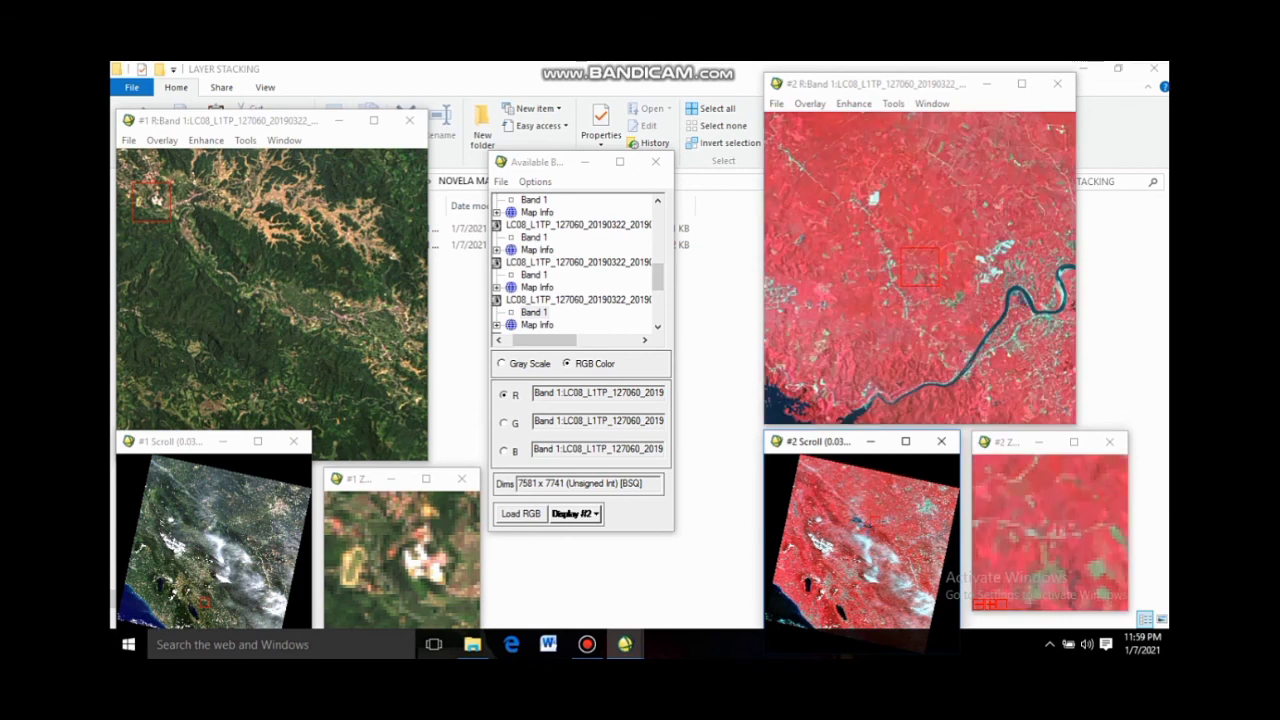
{"action": "left_click", "coordinate": [833, 572]}
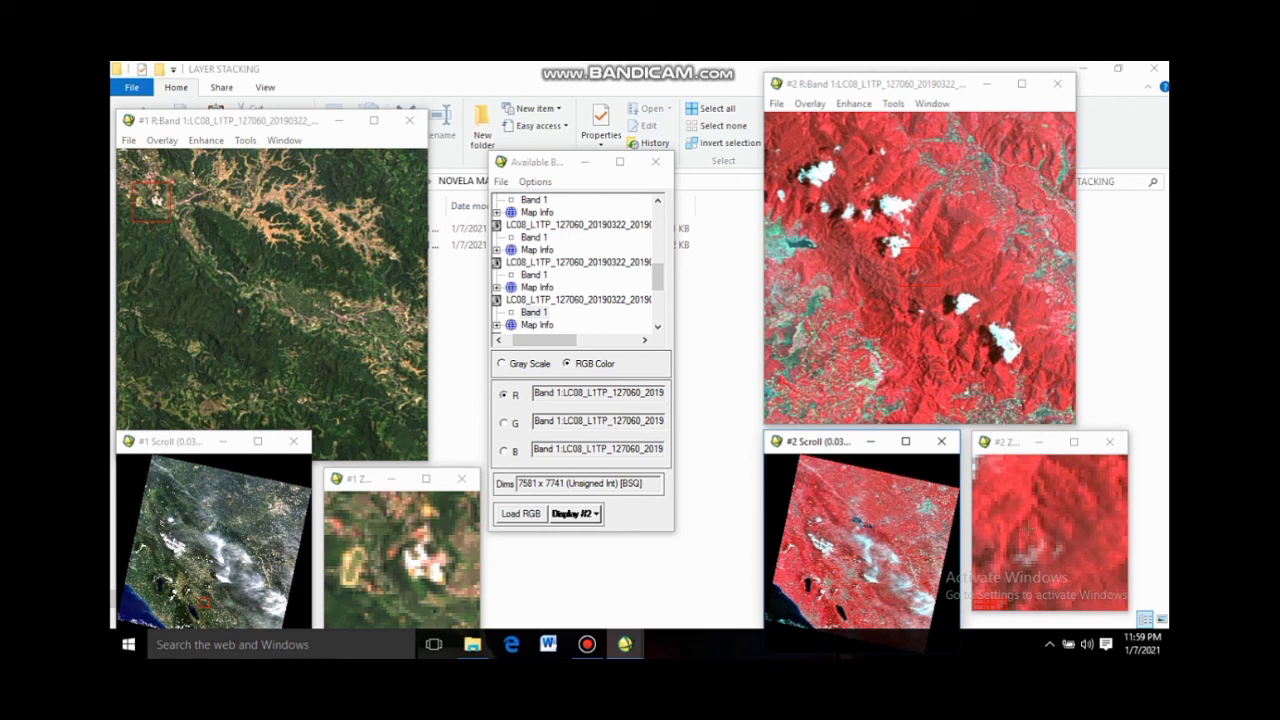
{"action": "left_click", "coordinate": [997, 497]}
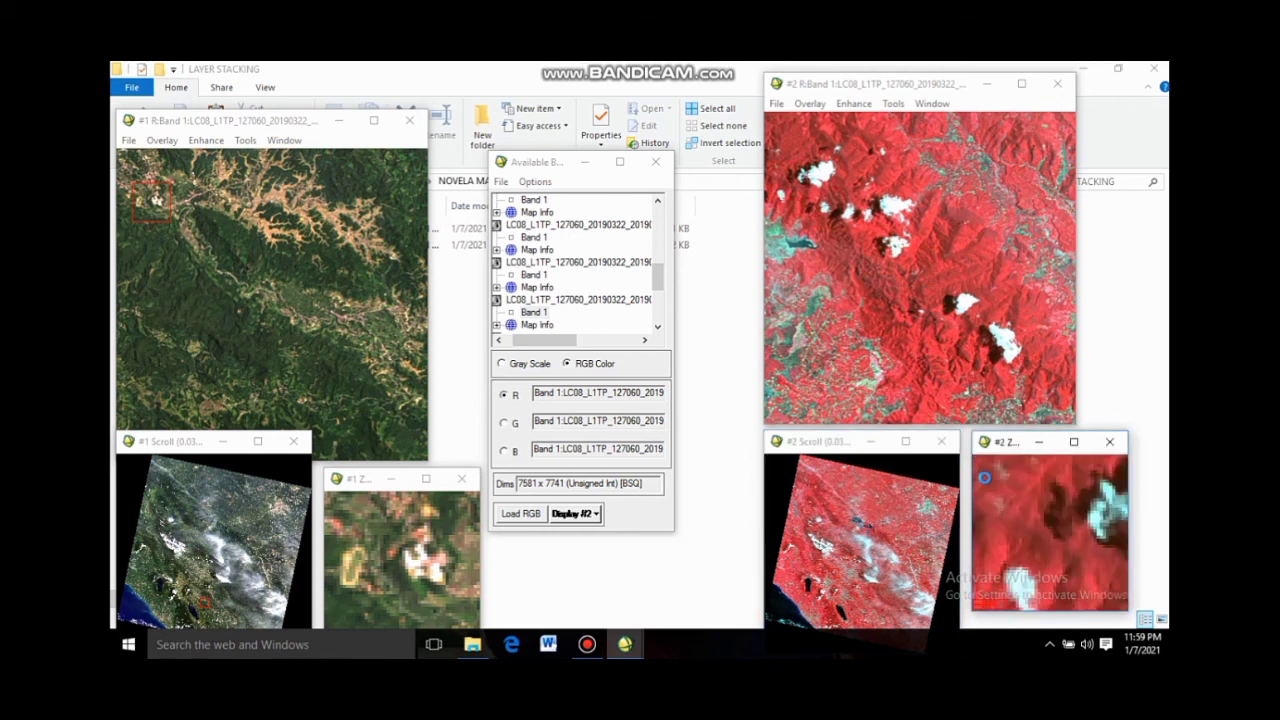